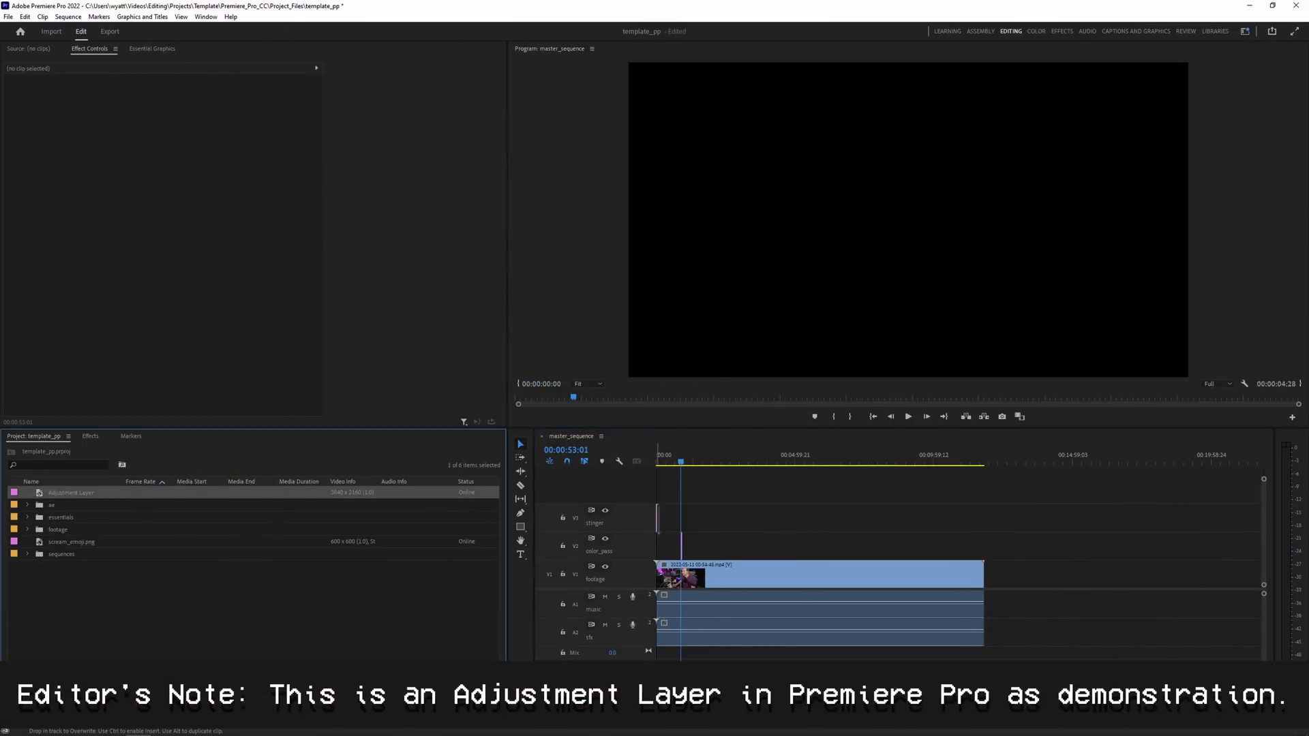
Use Shift+7 to bring up the Effects panel's preset folders in place of the project bin.
{"action": "key", "text": "shift+7"}
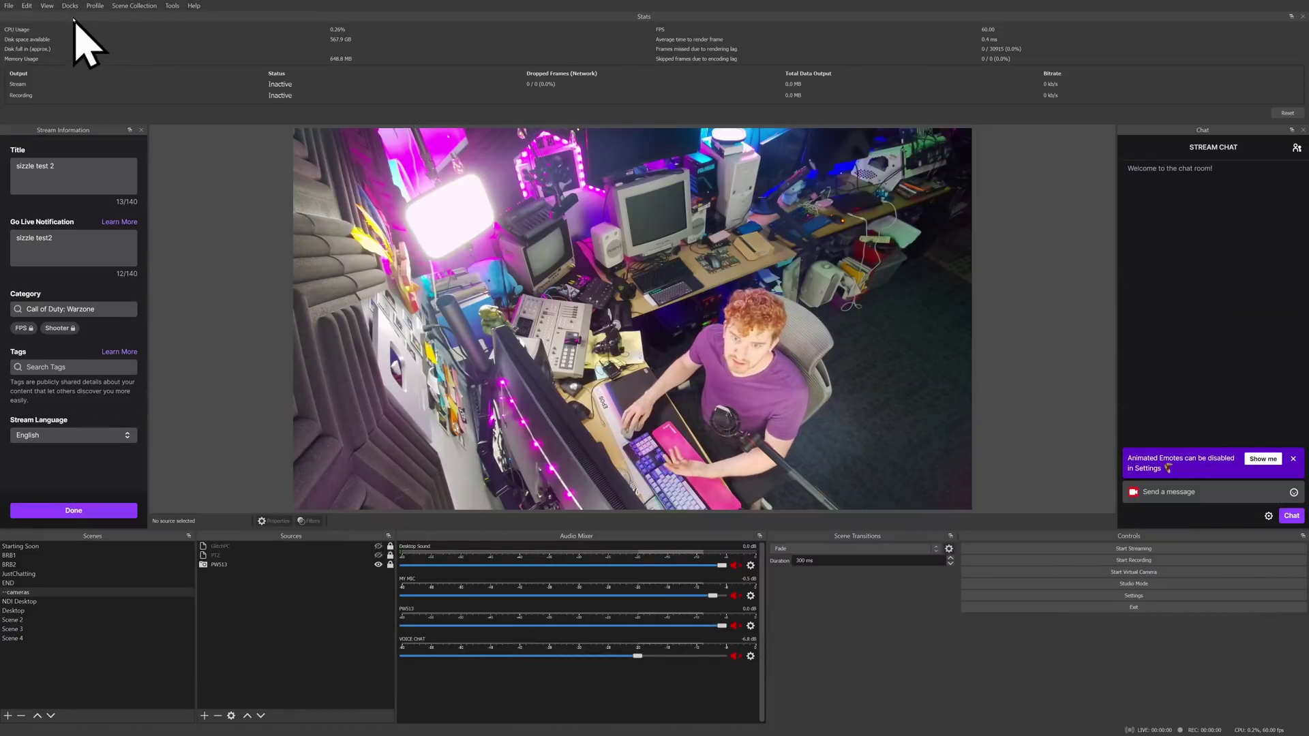
Show the Downstream Keyer dock from the Docks menu and attach it above the Chat dock.
{"action": "left_click", "coordinate": [70, 6]}
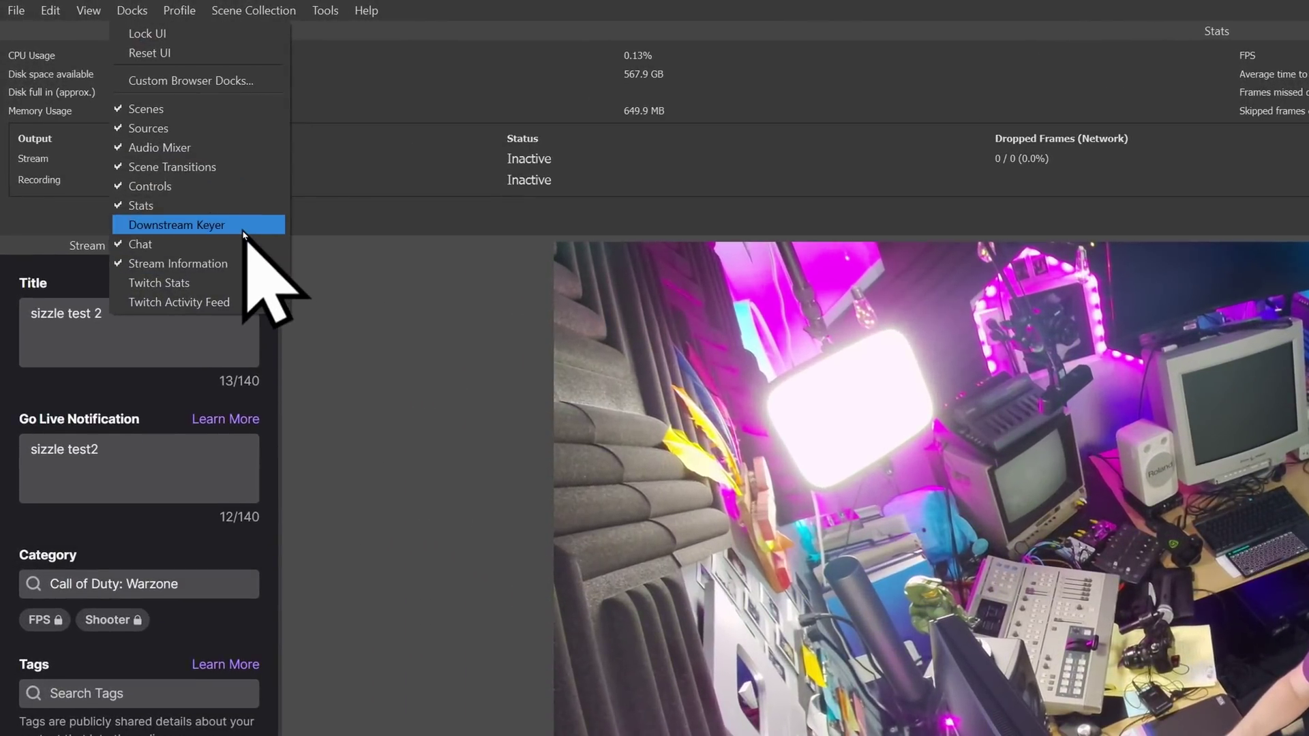
{"action": "left_click", "coordinate": [243, 230]}
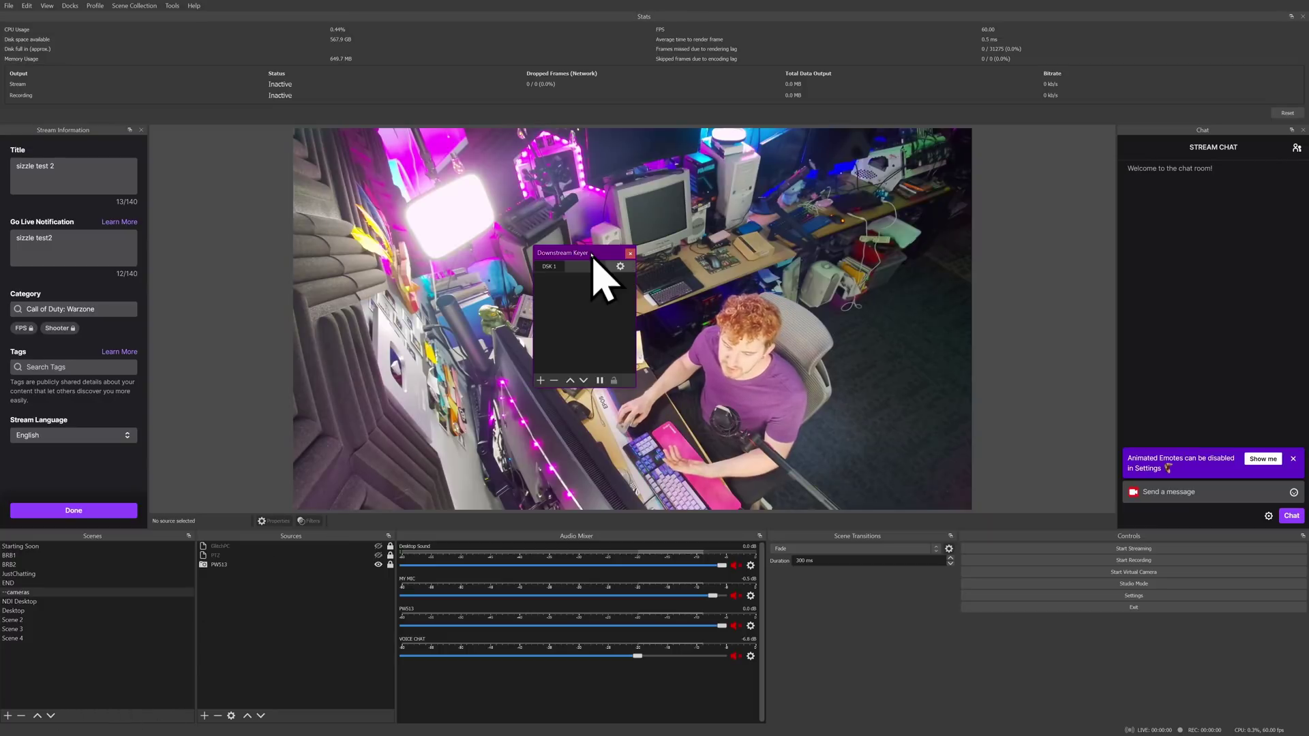
{"action": "left_click_drag", "start_coordinate": [587, 258], "coordinate": [1123, 207]}
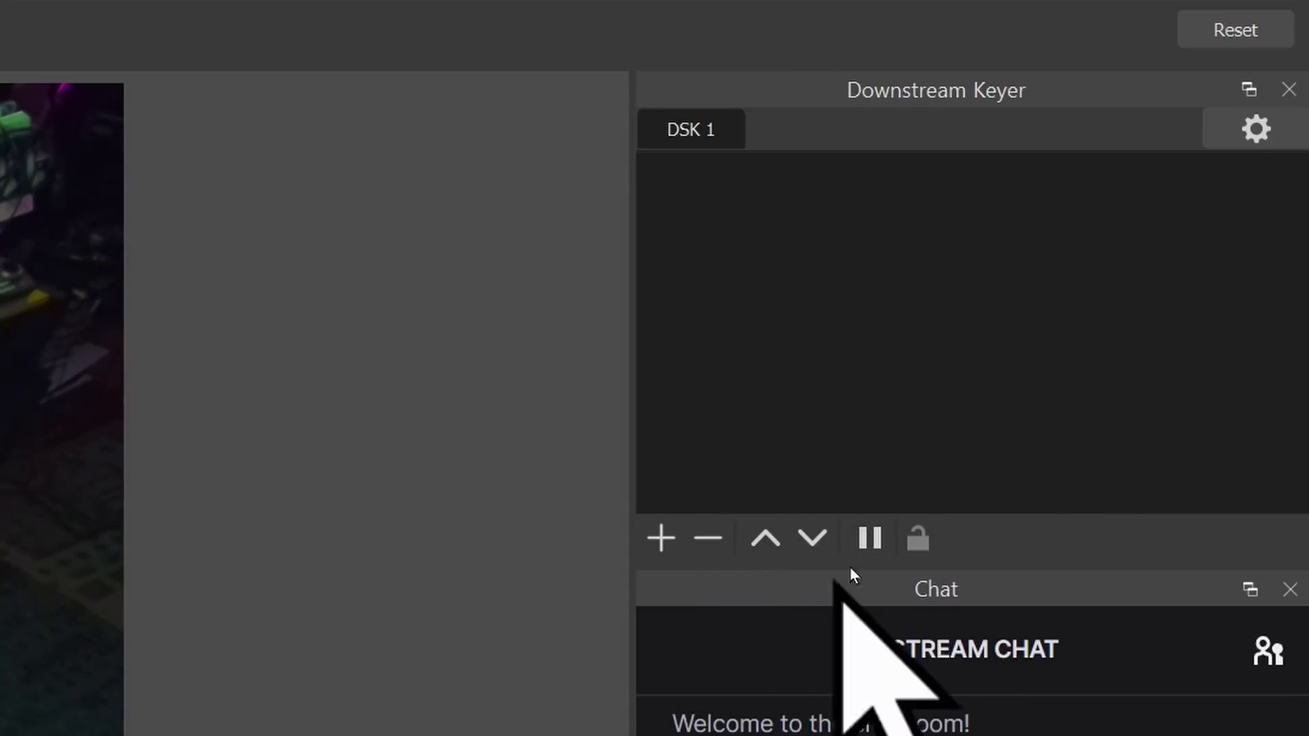
{"action": "left_click", "coordinate": [1229, 124]}
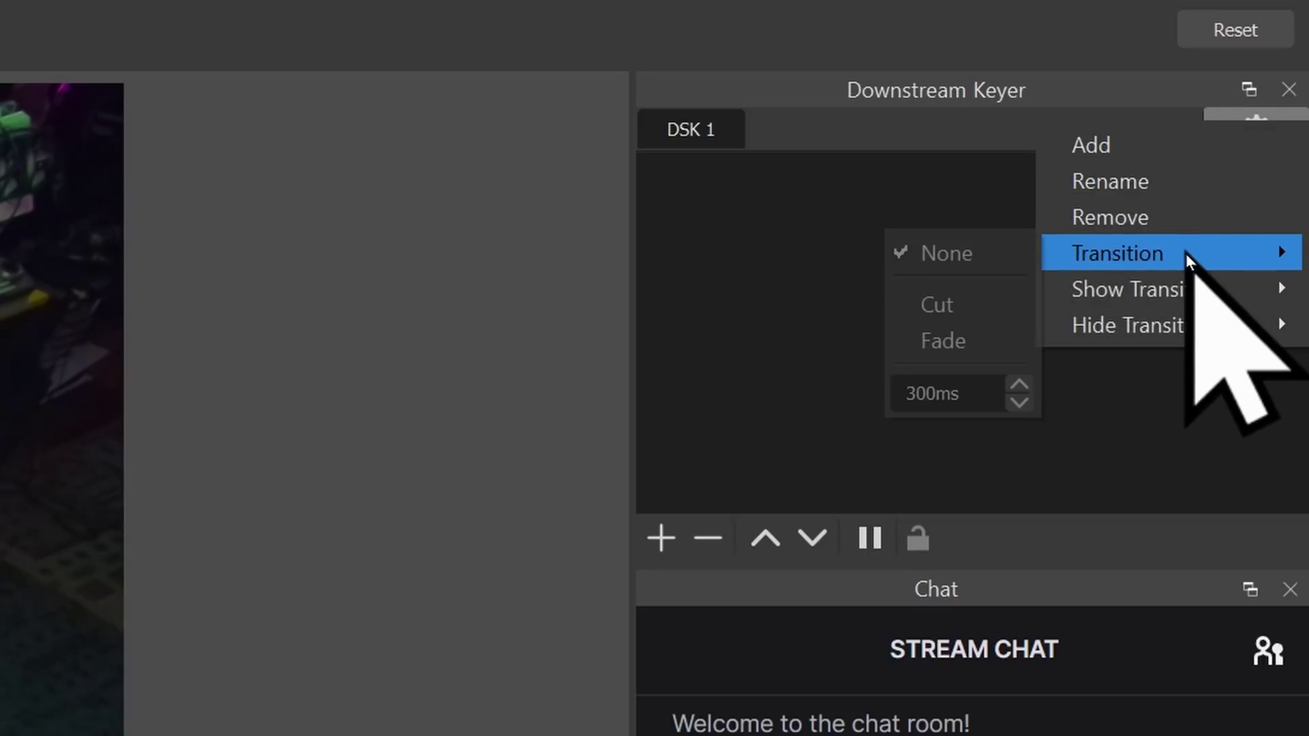
{"action": "mouse_move", "coordinate": [1180, 276]}
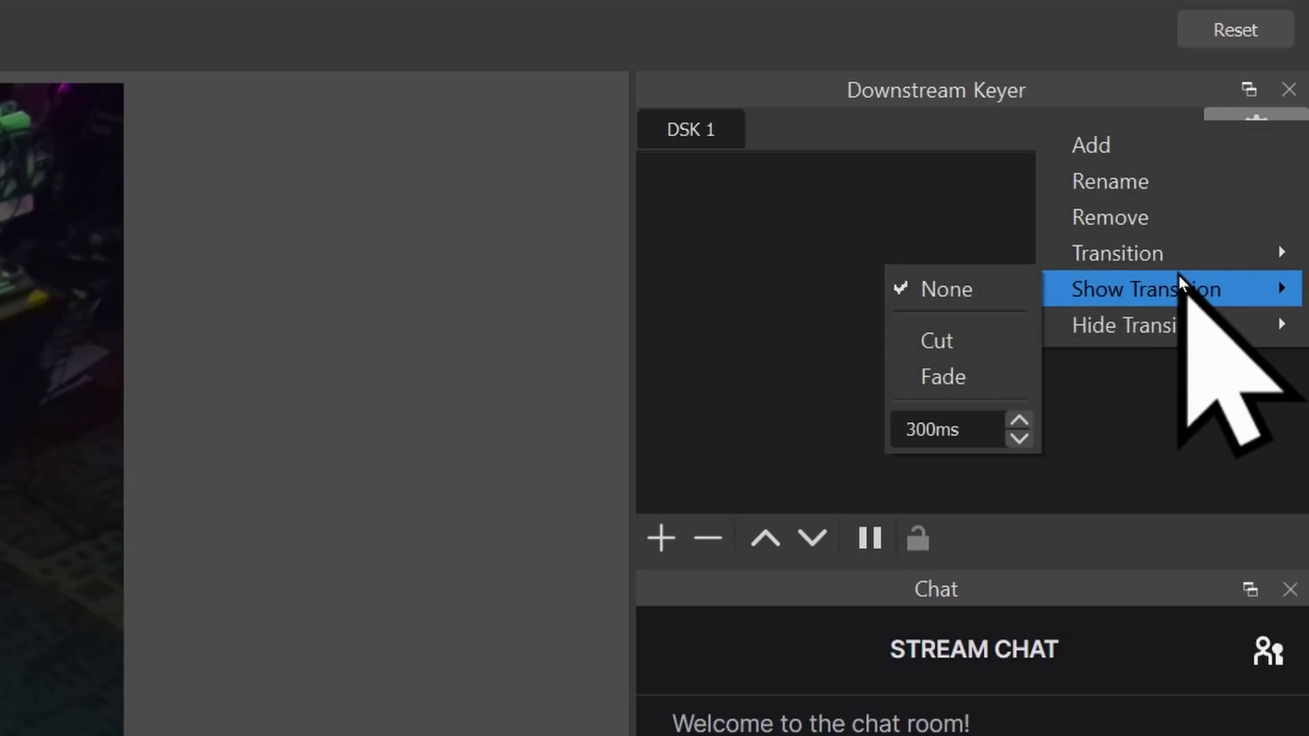
{"action": "left_click", "coordinate": [727, 214]}
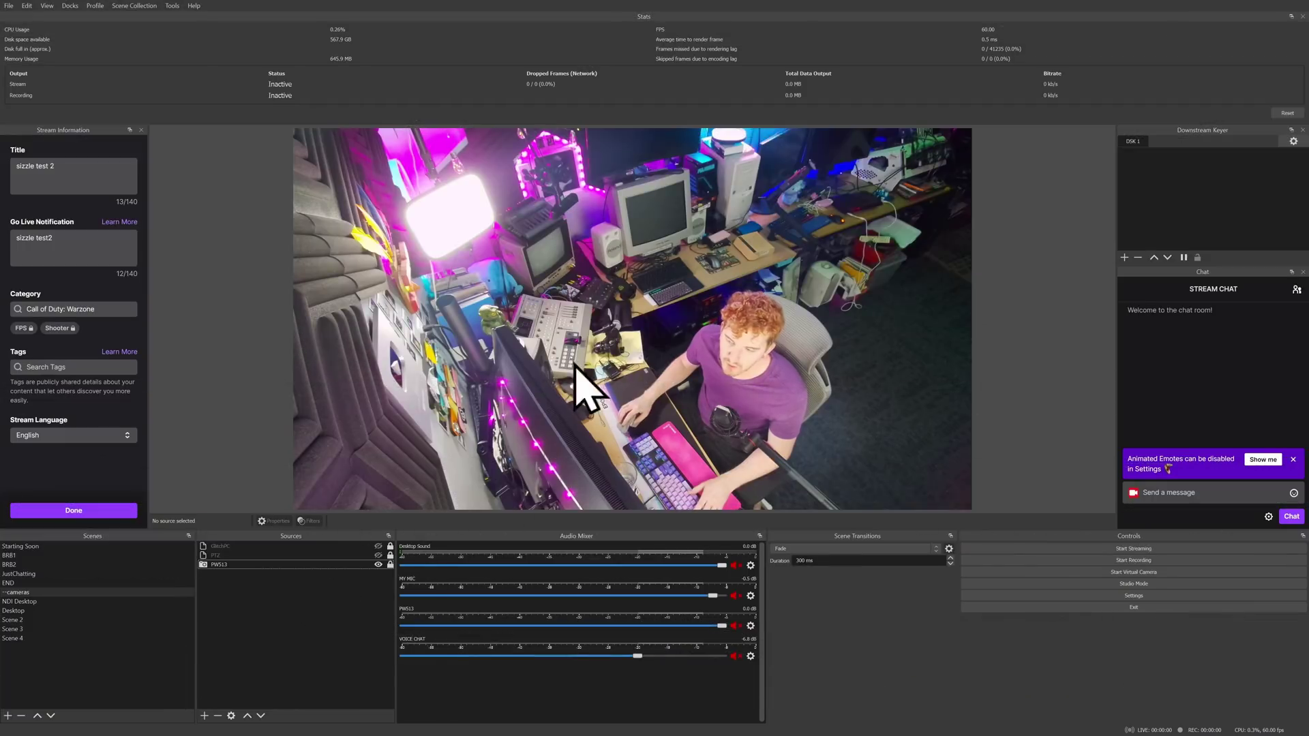
Create two new scenes named --lowerthird and --music.
{"action": "left_click", "coordinate": [8, 716]}
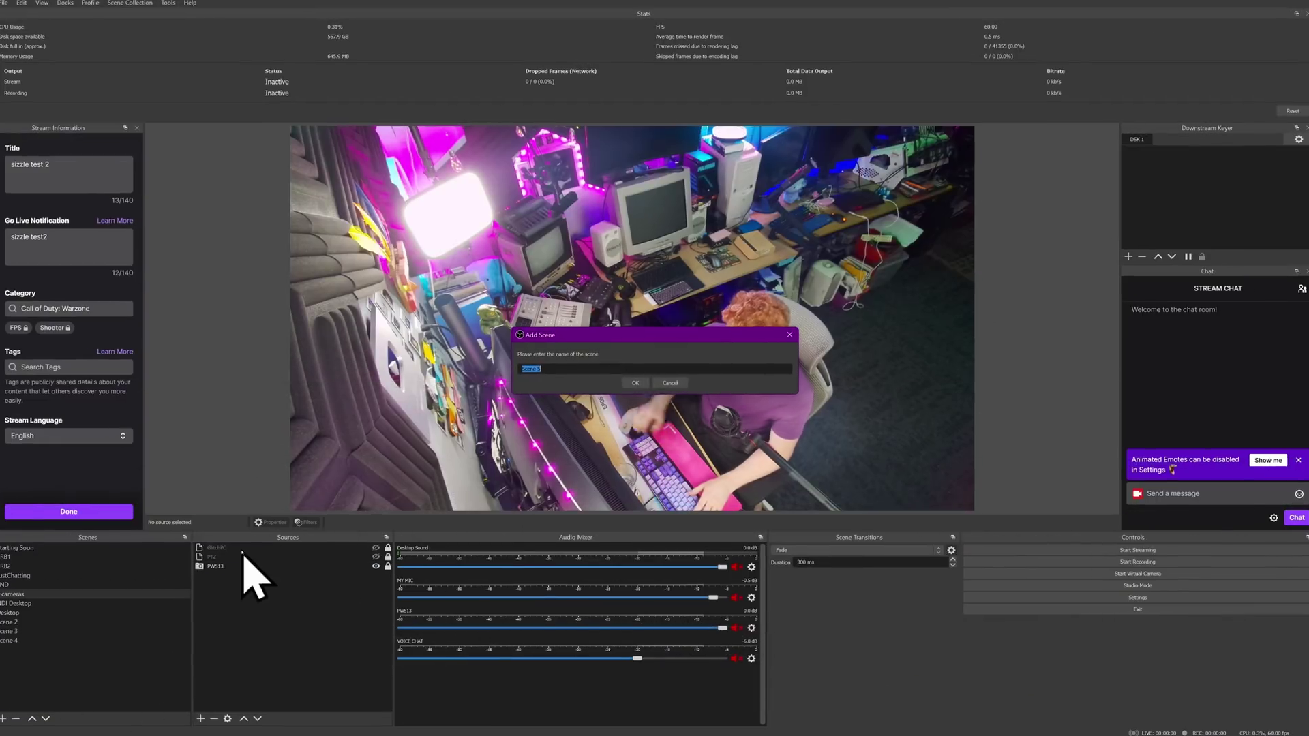
{"action": "type", "text": "--"}
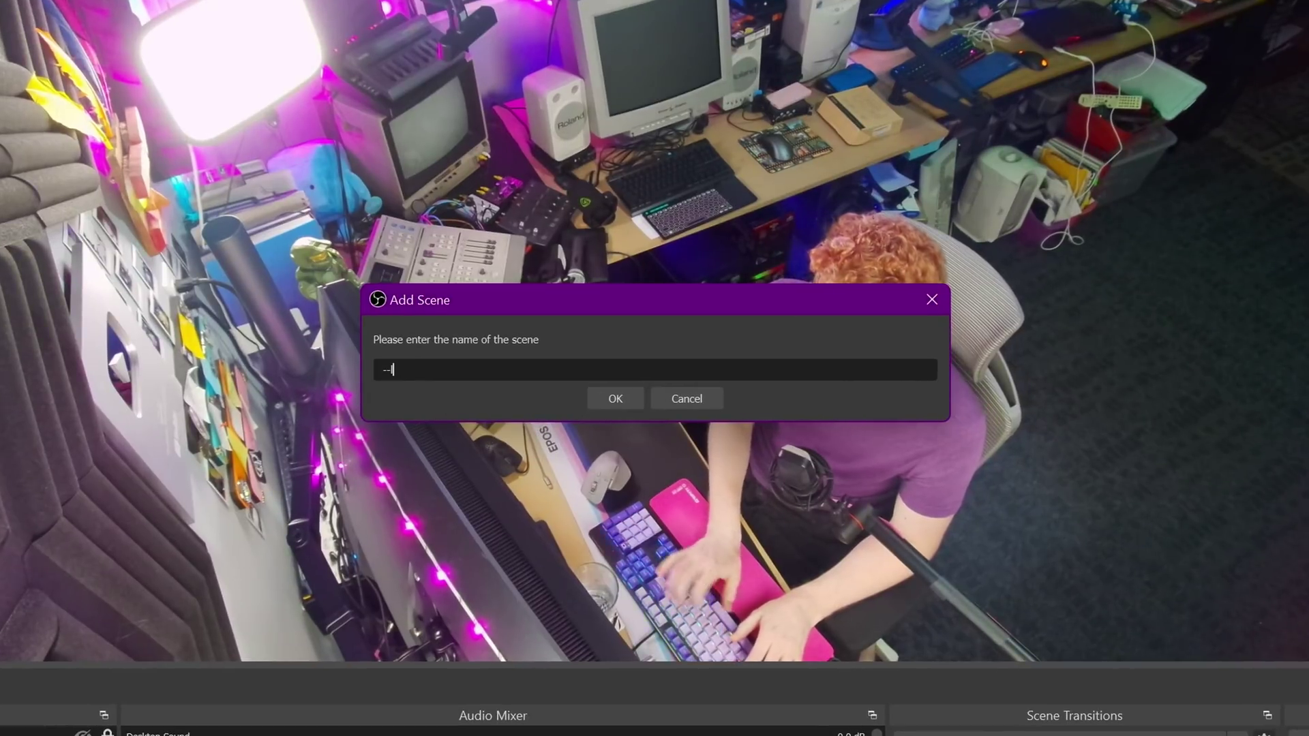
{"action": "type", "text": "lowerthird"}
{"action": "key", "text": "Return"}
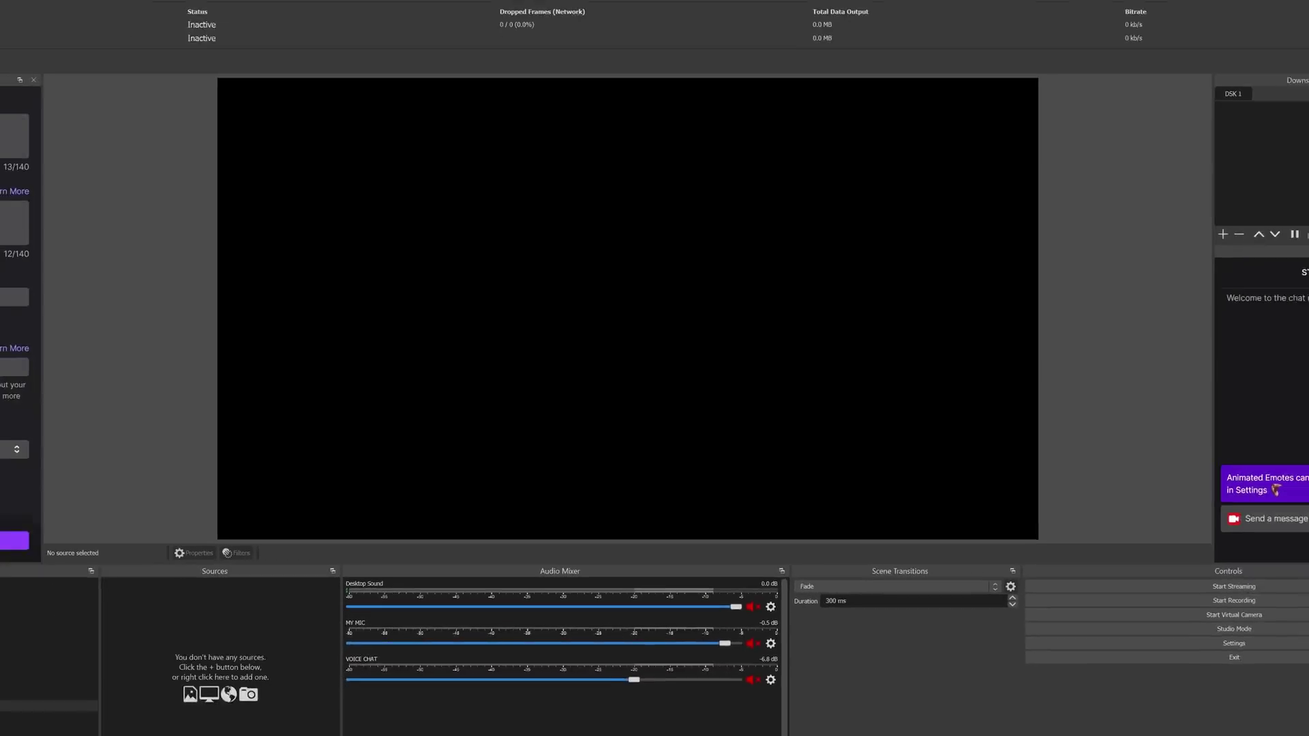
{"action": "left_click", "coordinate": [8, 716]}
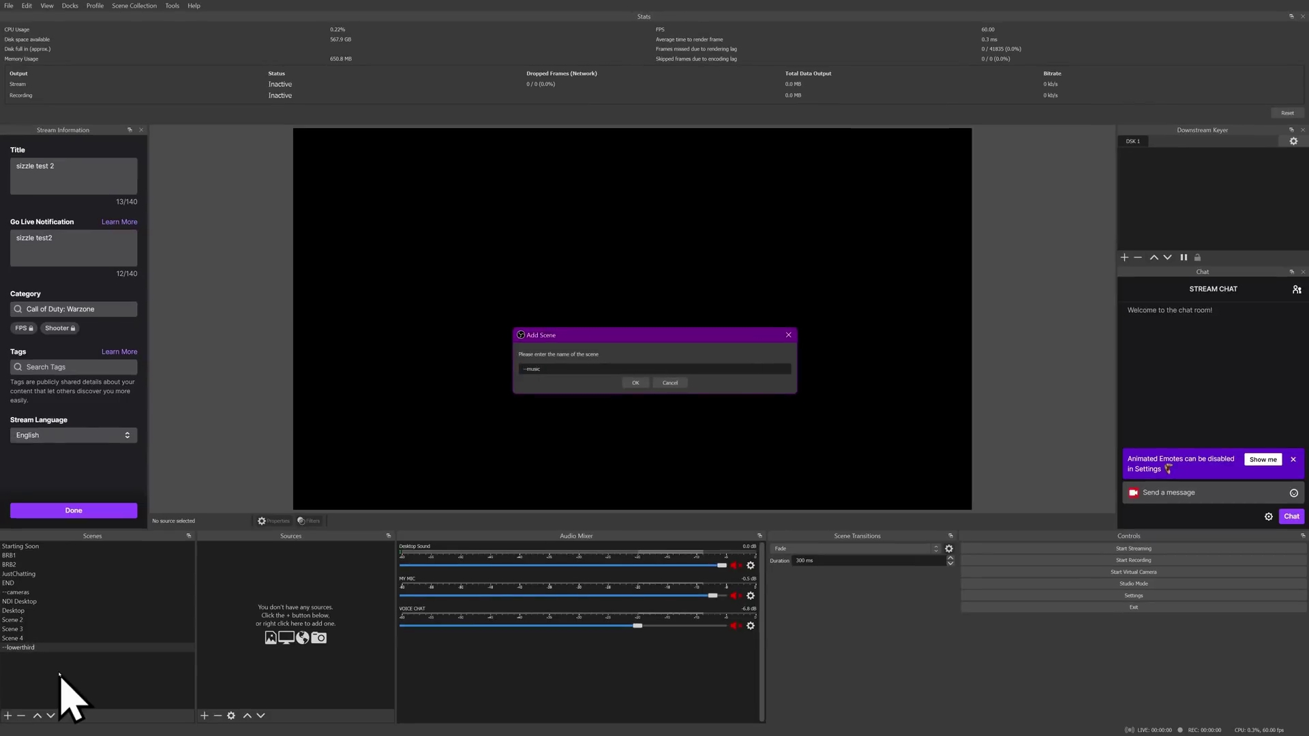
{"action": "key", "text": "Return"}
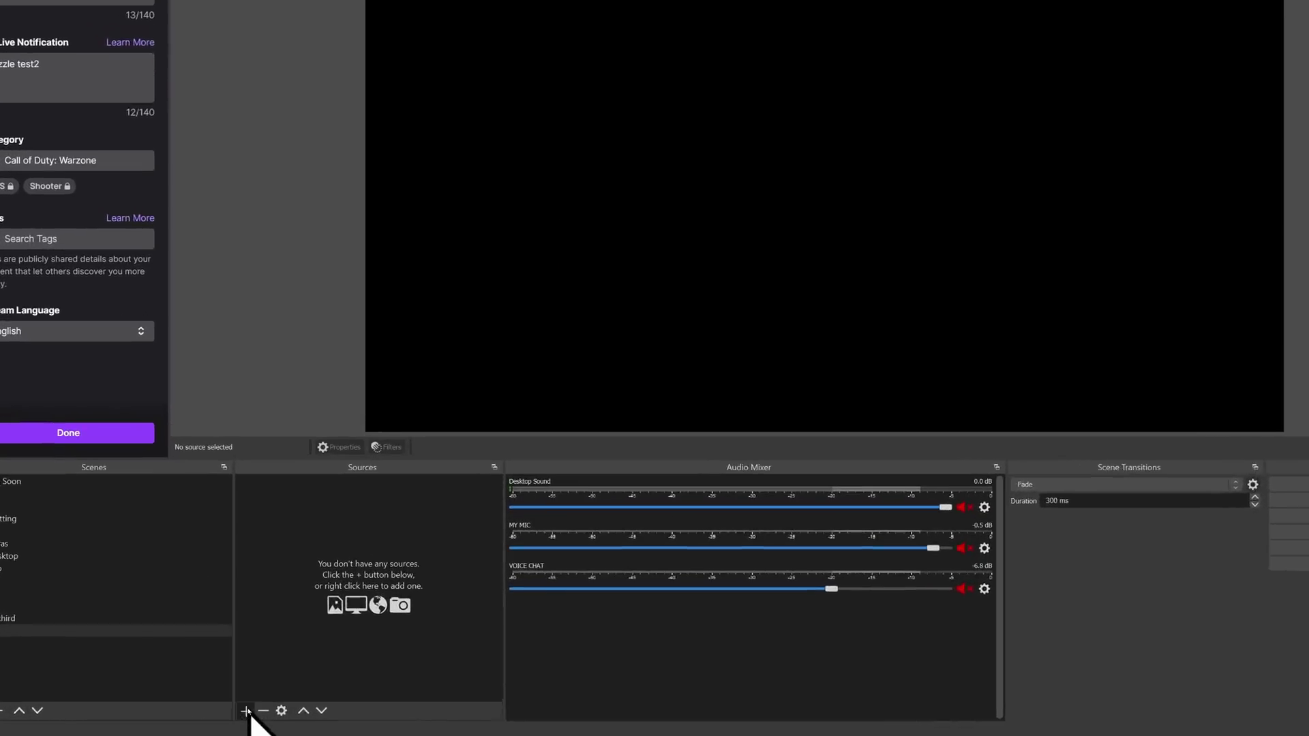
Add the existing BRB Signals VLC source to --music and fit it to the screen.
{"action": "left_click", "coordinate": [204, 715]}
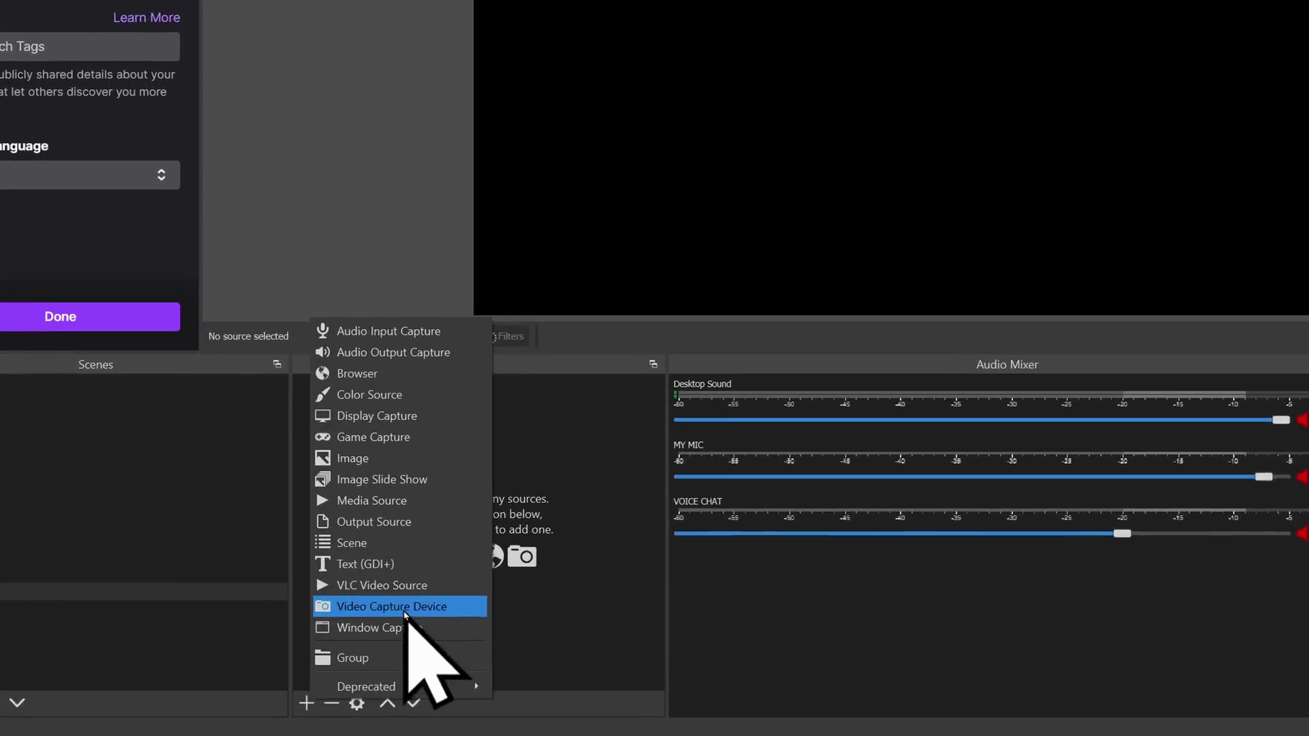
{"action": "left_click", "coordinate": [250, 653]}
{"action": "left_click", "coordinate": [929, 21]}
{"action": "left_click", "coordinate": [968, 48]}
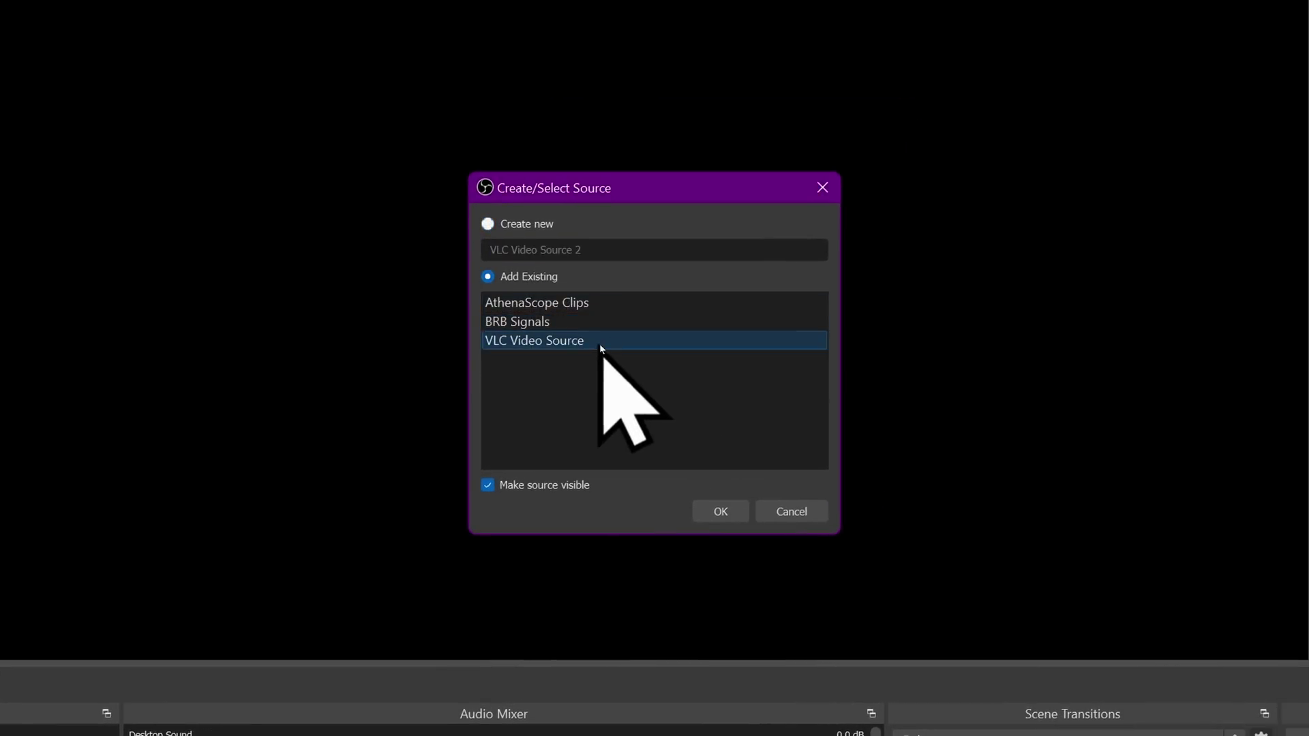
{"action": "left_click", "coordinate": [717, 508]}
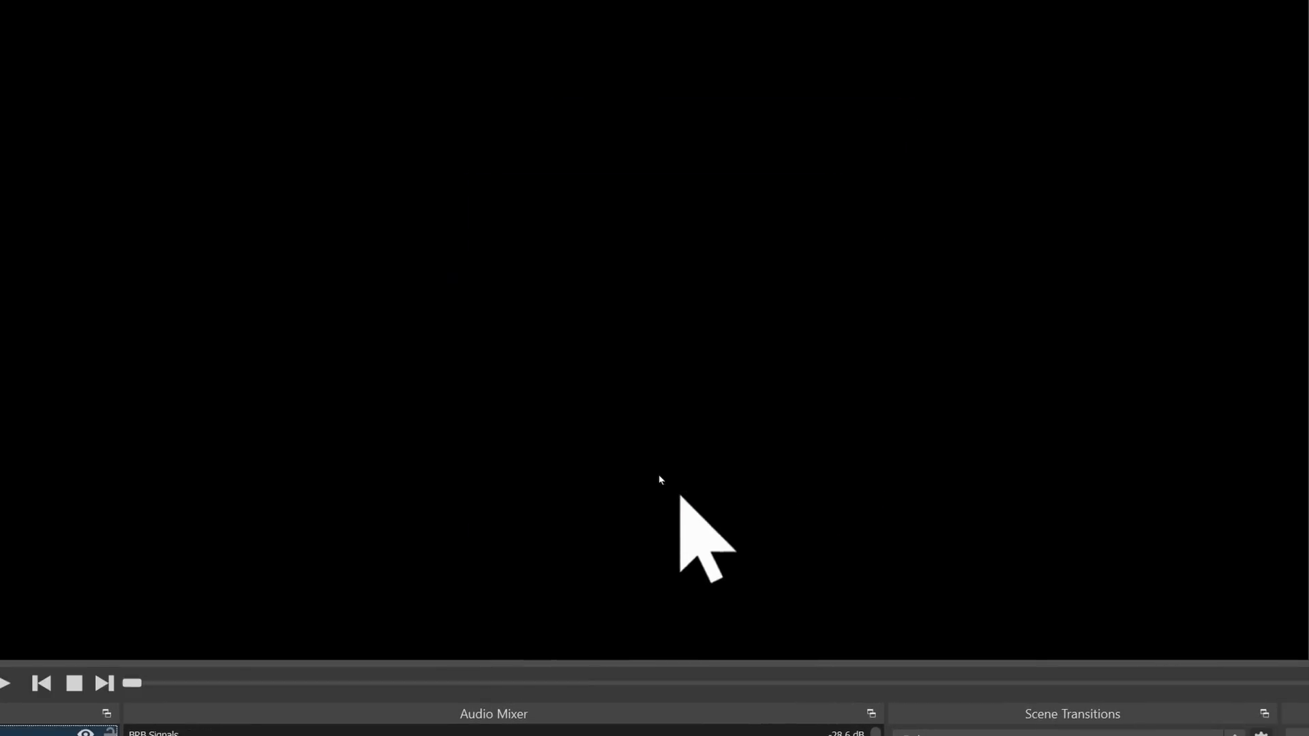
{"action": "right_click", "coordinate": [596, 312]}
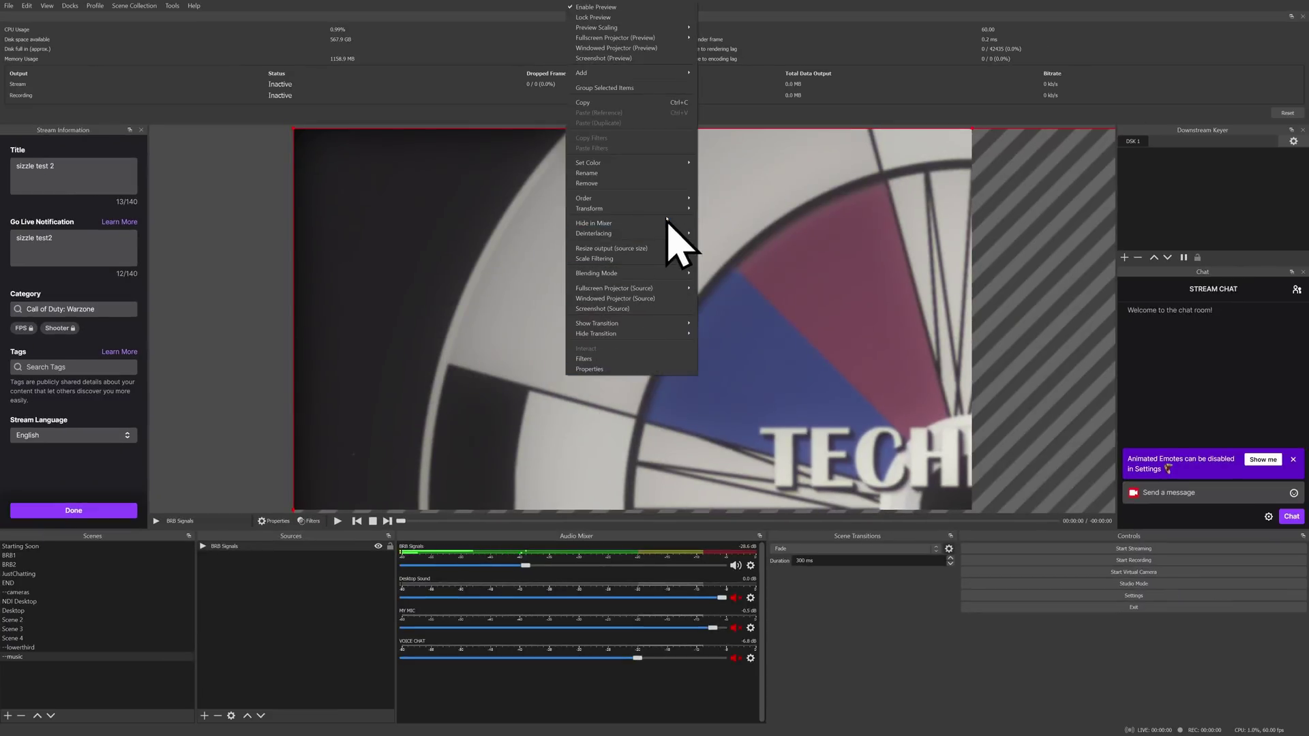
{"action": "mouse_move", "coordinate": [678, 209]}
{"action": "left_click", "coordinate": [754, 315]}
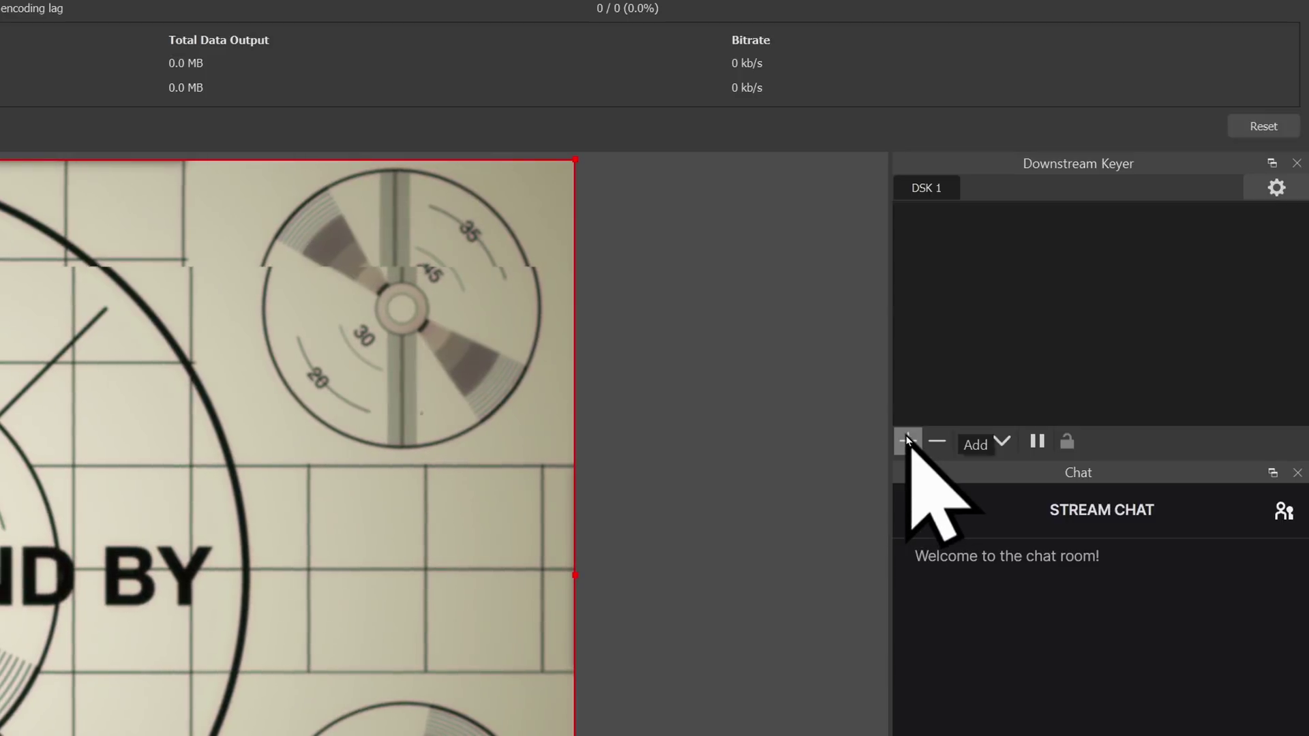
Add --music to DSK 1, toggle it on and off, then add the Desktop scene while Desktop is on program.
{"action": "left_click", "coordinate": [907, 441]}
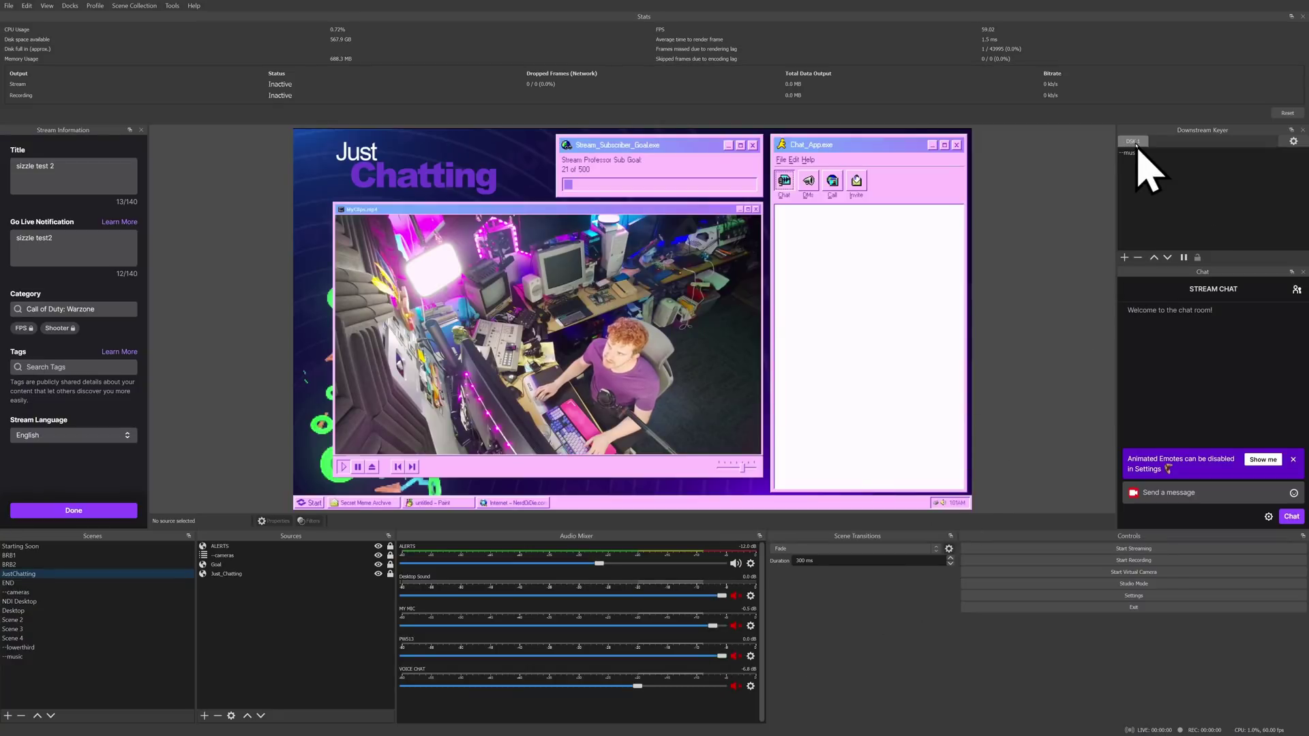
{"action": "left_click", "coordinate": [1136, 153]}
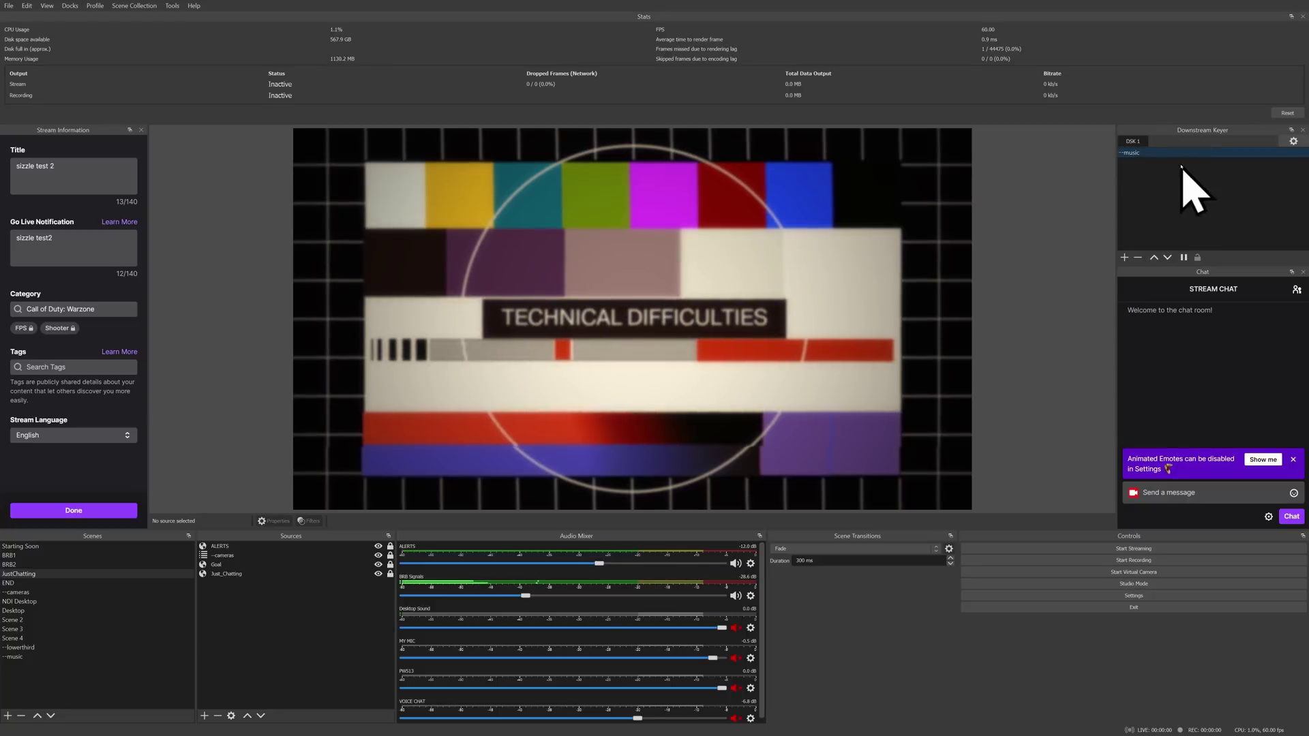
{"action": "left_click", "coordinate": [1181, 260]}
{"action": "left_click", "coordinate": [194, 502]}
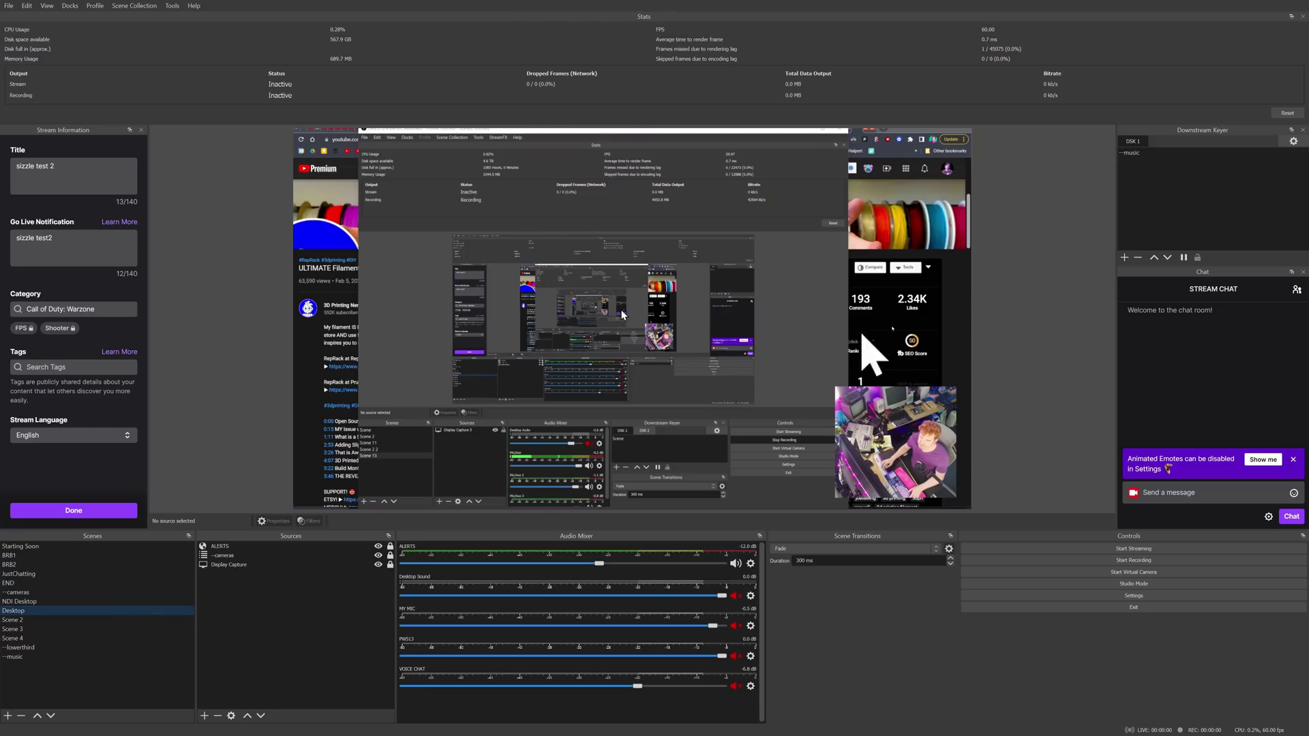
{"action": "left_click", "coordinate": [1124, 257]}
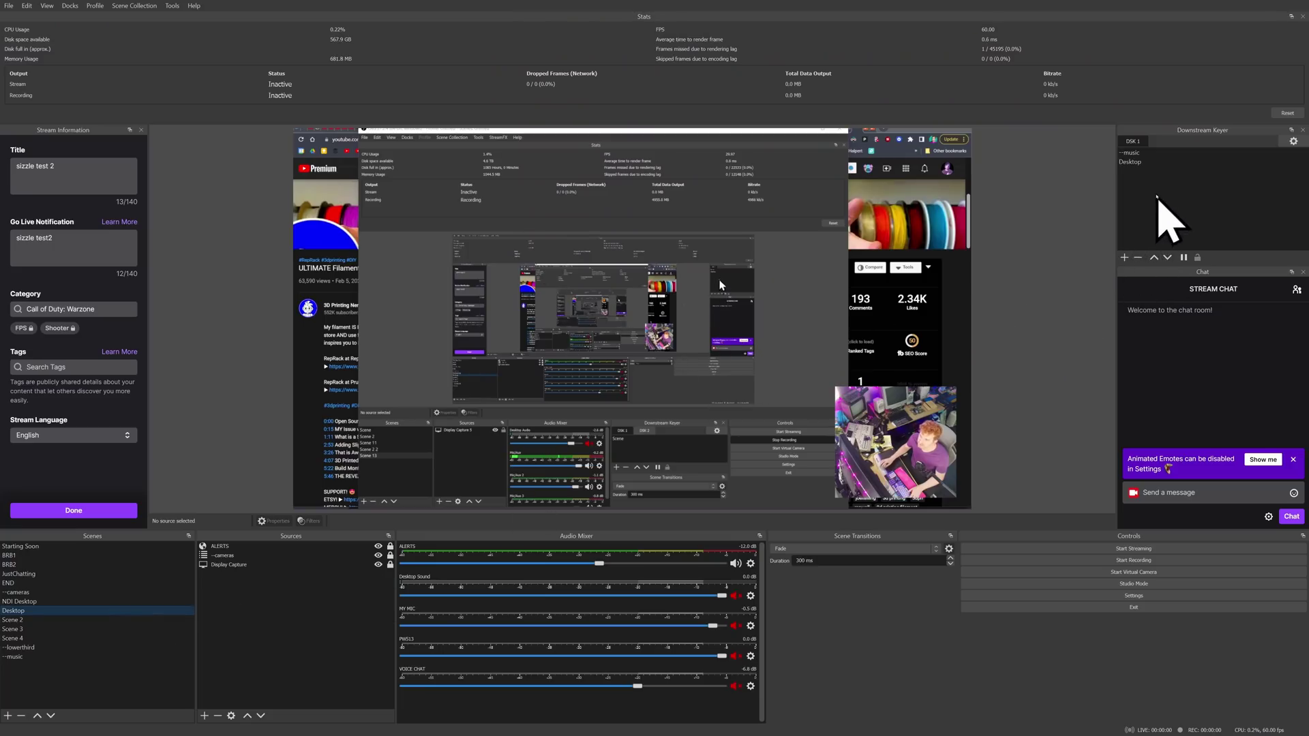
With JustChatting on program, alternate the DSK 1 overlay between --music and Desktop, ending on --music.
{"action": "left_click", "coordinate": [138, 574]}
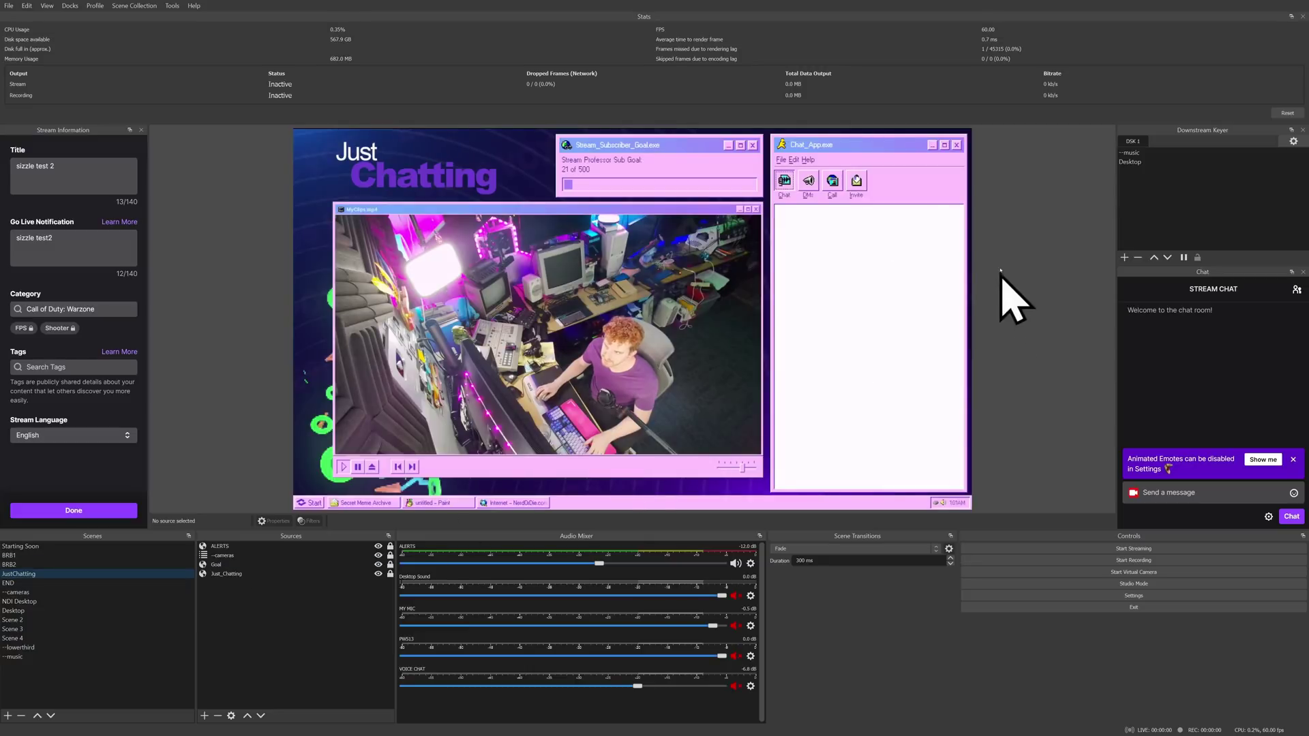
{"action": "left_click", "coordinate": [1130, 154]}
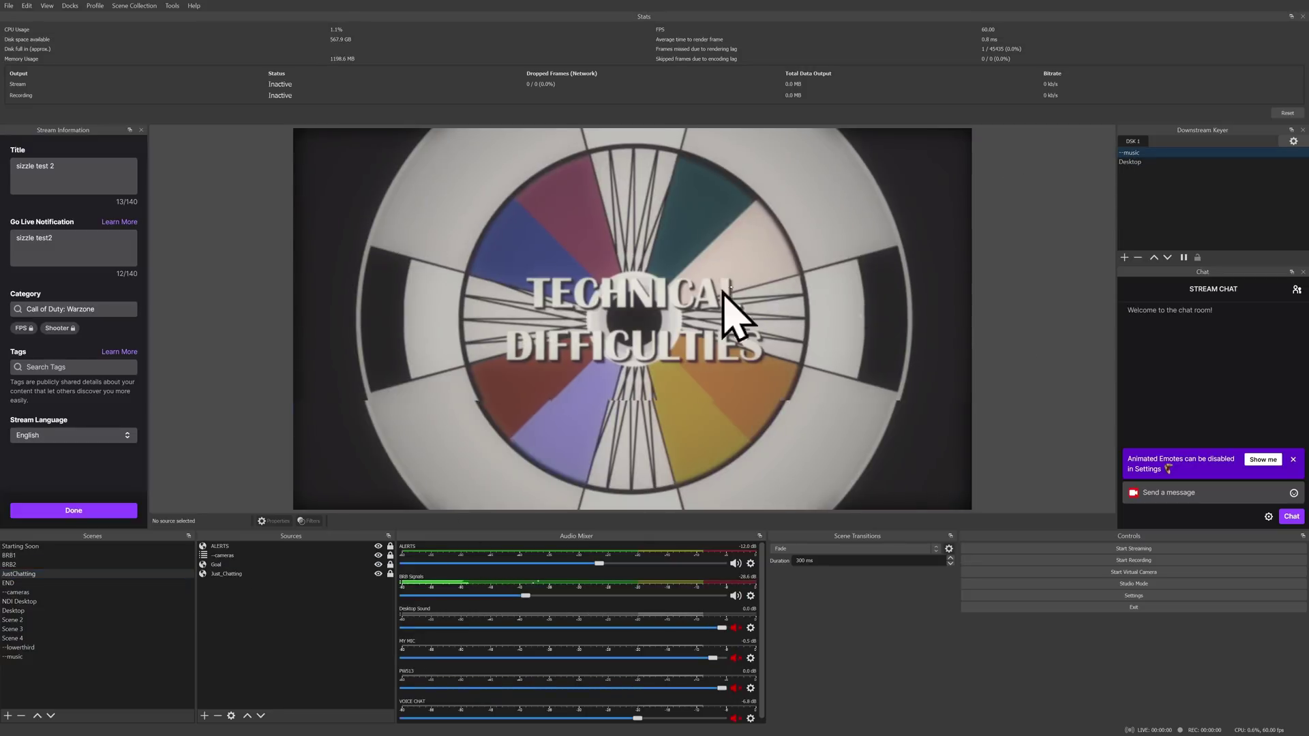
{"action": "left_click", "coordinate": [1148, 163]}
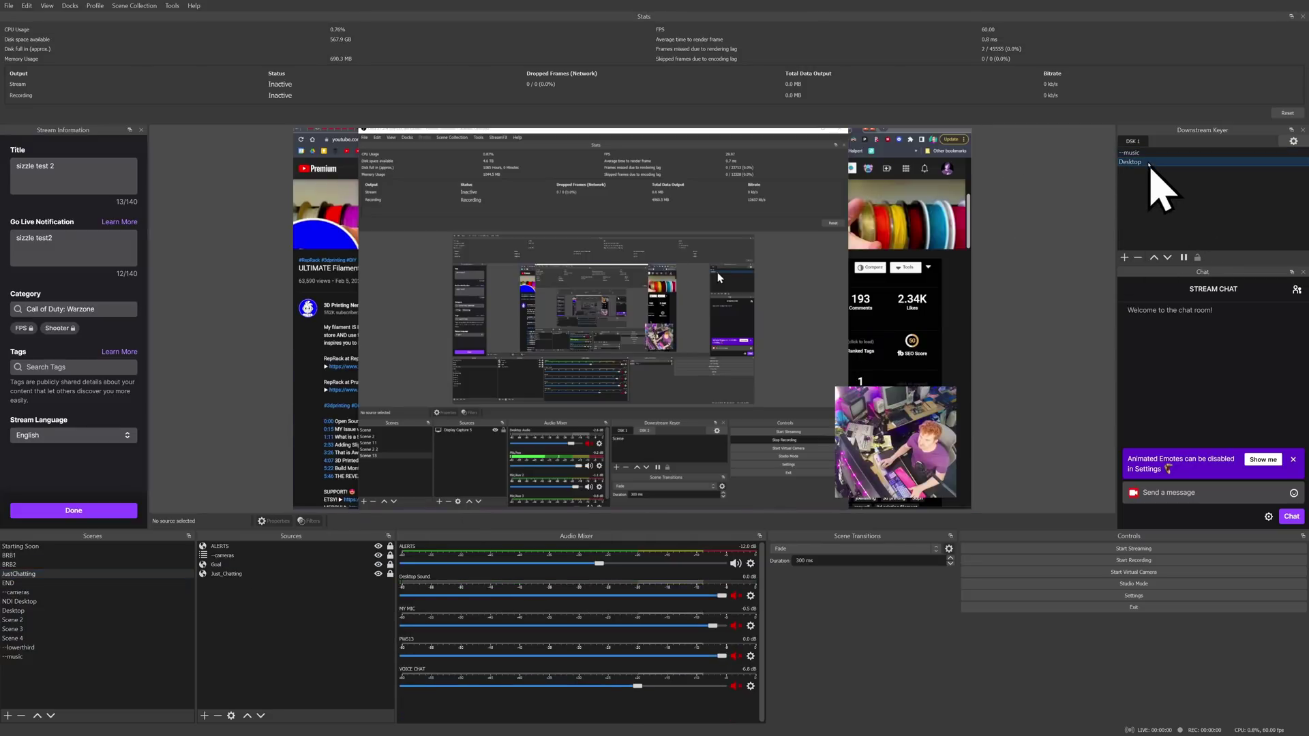
{"action": "left_click", "coordinate": [1150, 153]}
{"action": "left_click", "coordinate": [1150, 161]}
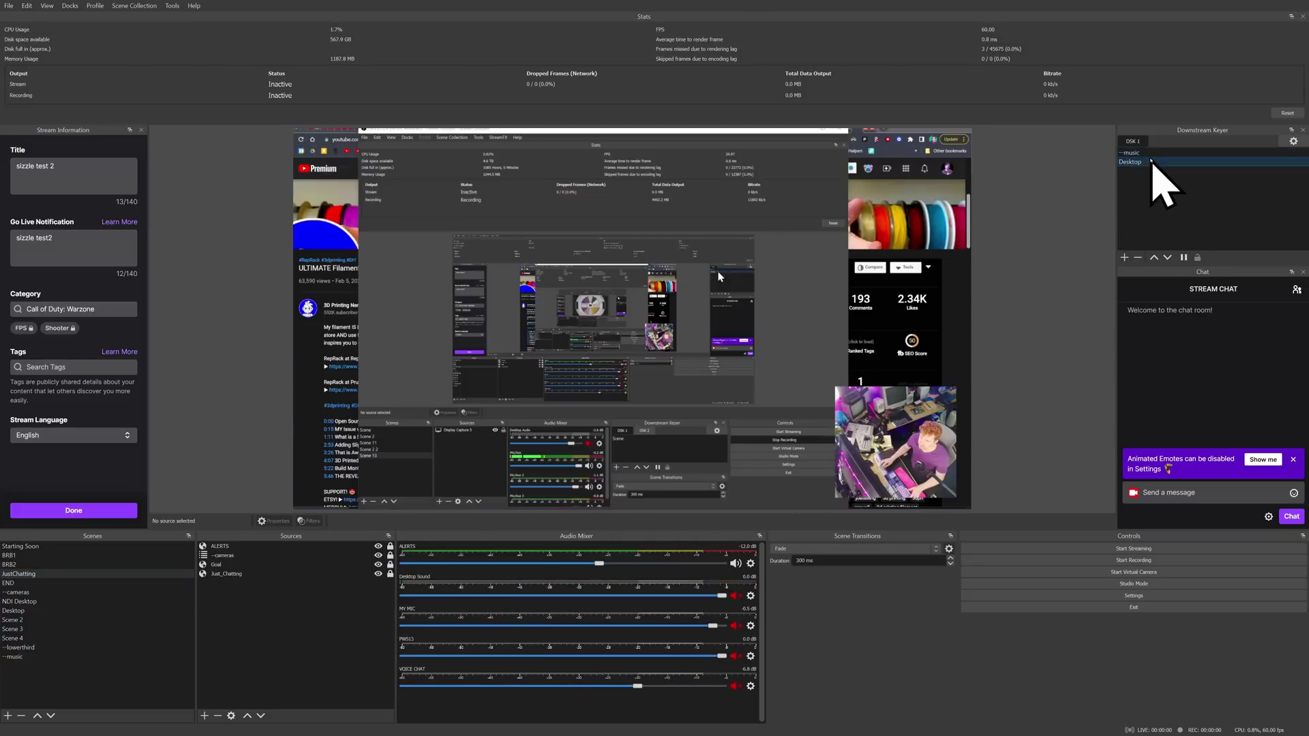
{"action": "left_click", "coordinate": [1149, 154]}
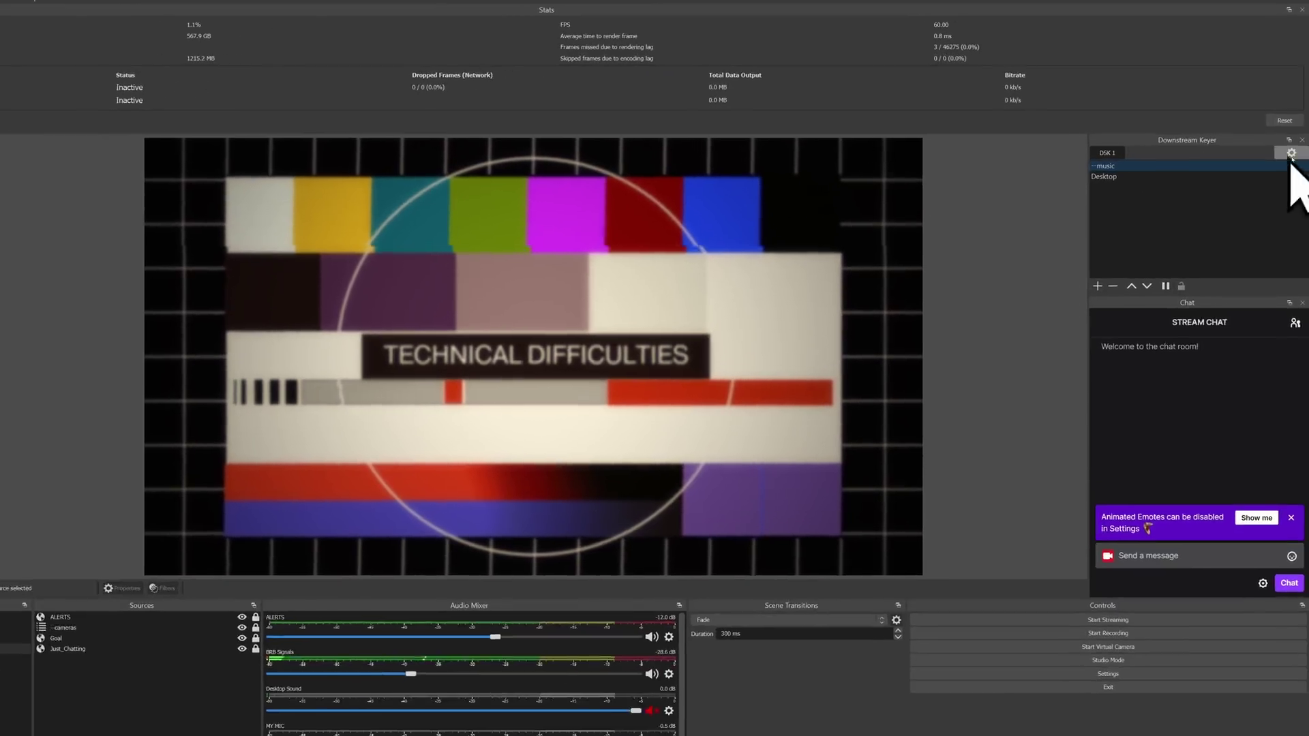
Add a new downstream keyer and rename it DSK 2.
{"action": "left_click", "coordinate": [1293, 141]}
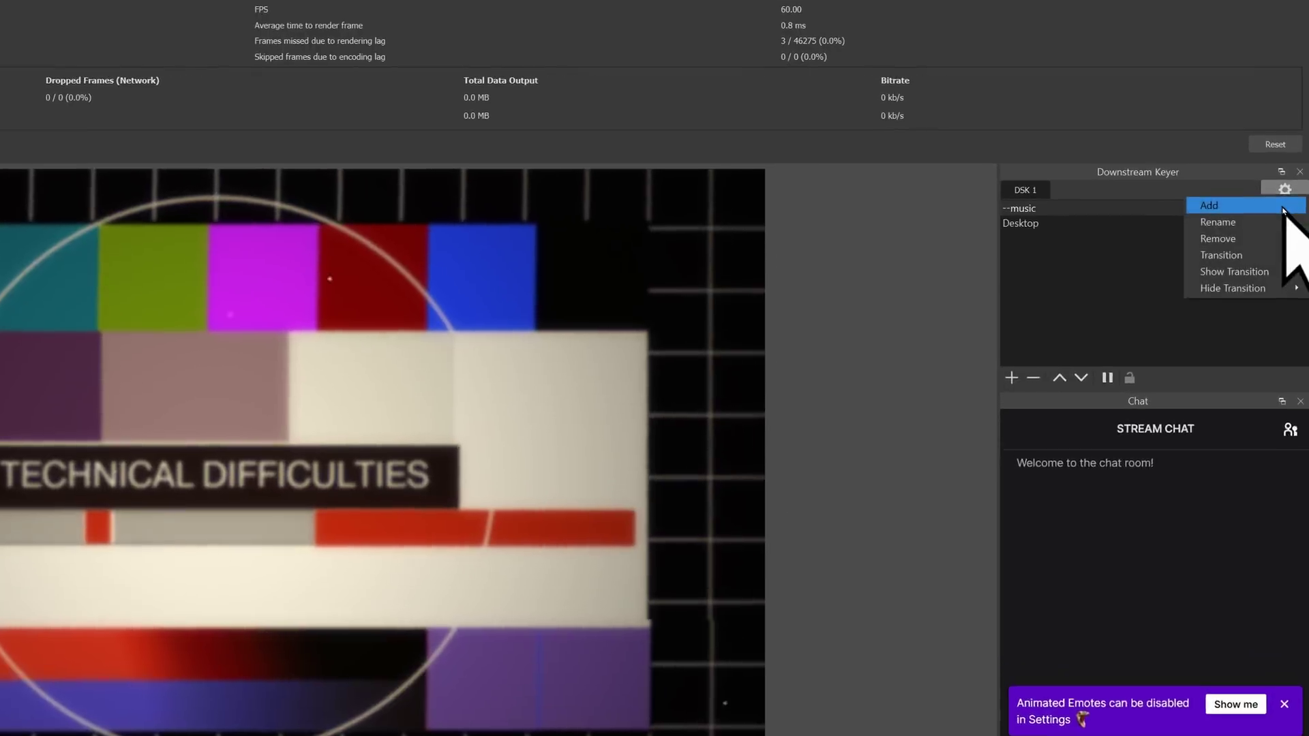
{"action": "left_click", "coordinate": [1250, 160]}
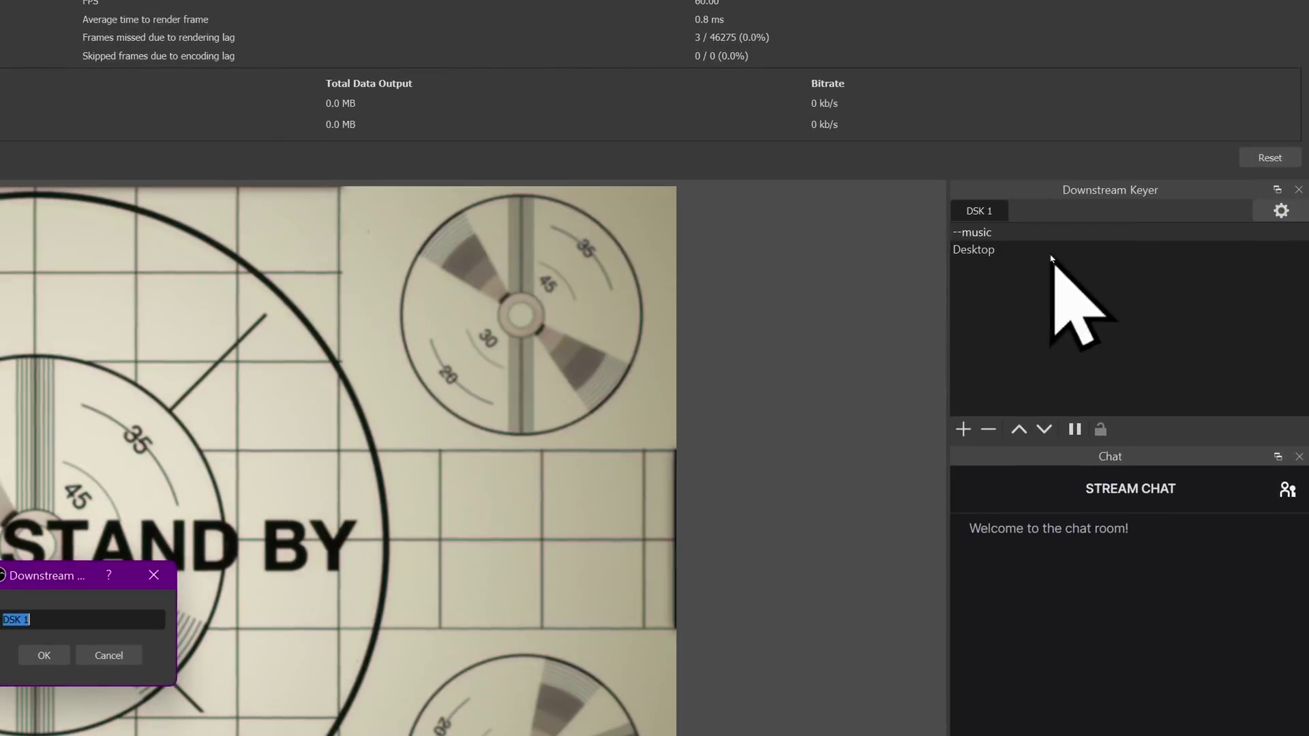
{"action": "left_click", "coordinate": [80, 624]}
{"action": "key", "text": "BackSpace"}
{"action": "type", "text": "2"}
{"action": "key", "text": "Return"}
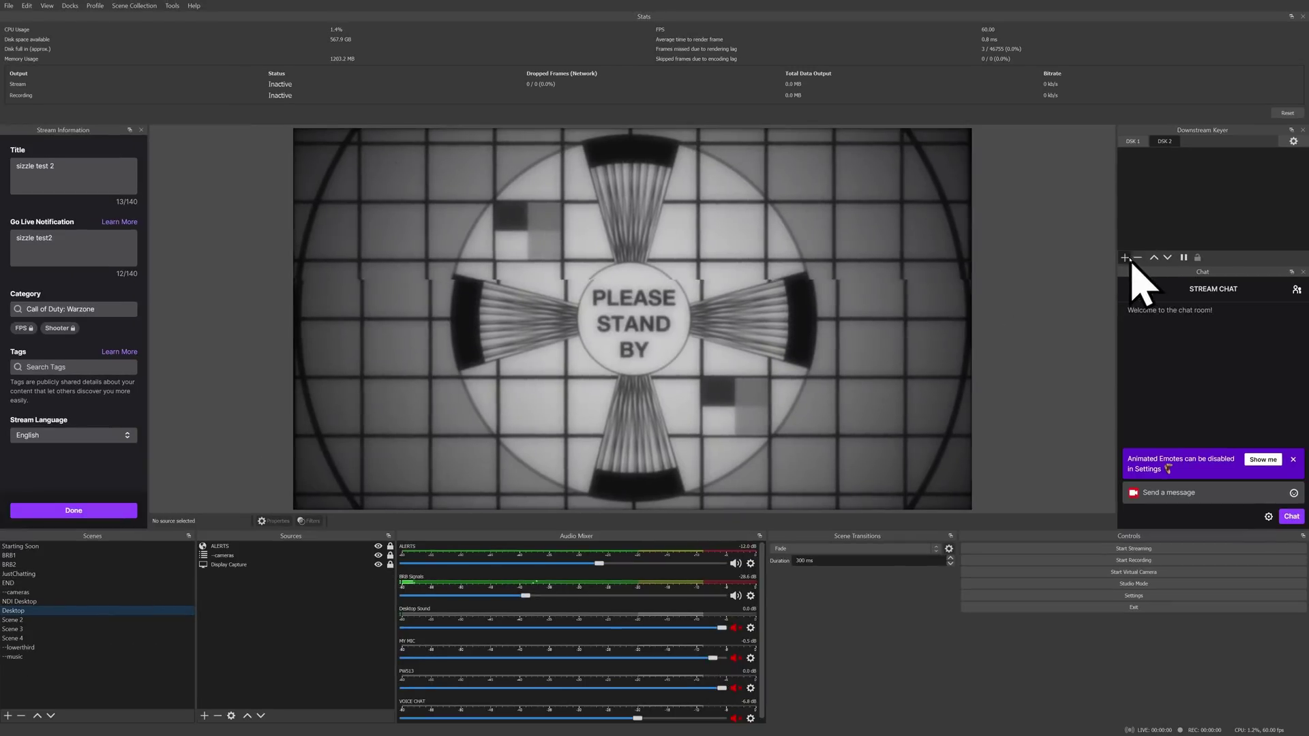
Overlay the Desktop scene through DSK 2, then return to the DSK 1 keyer.
{"action": "left_click", "coordinate": [1140, 144]}
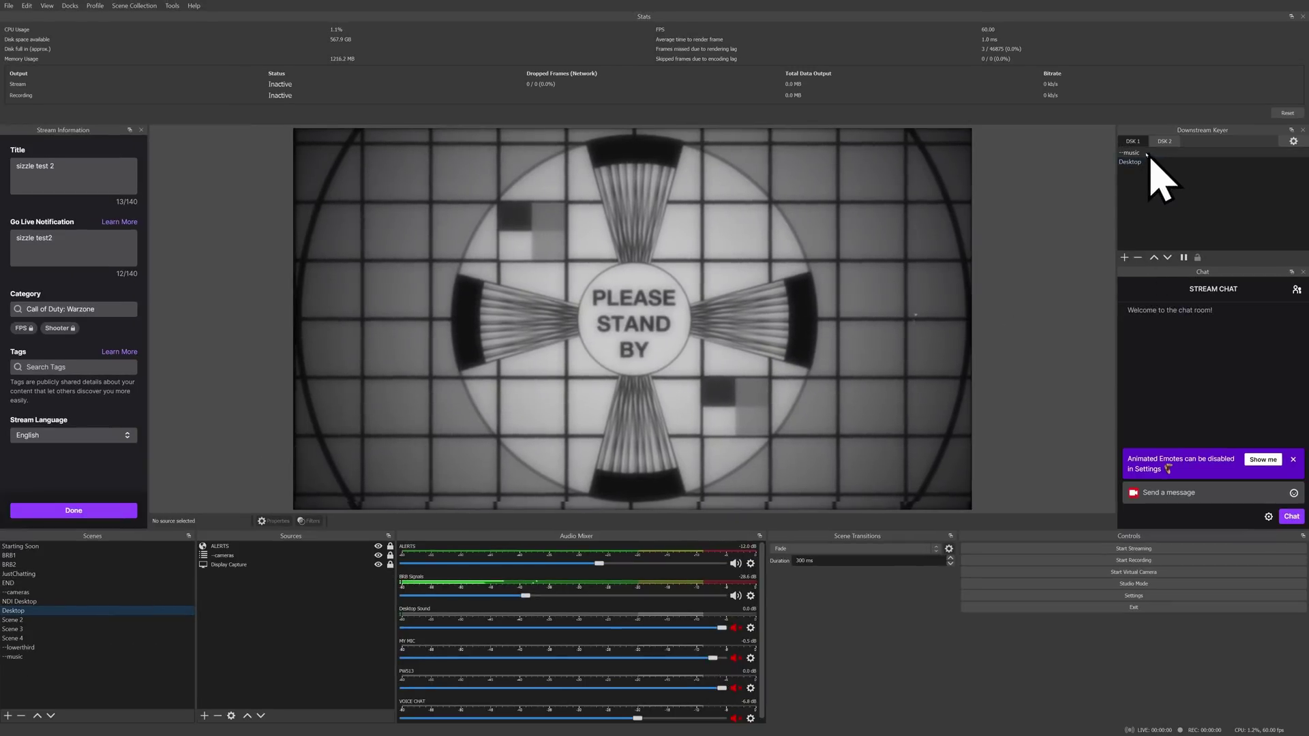
{"action": "left_click", "coordinate": [1165, 141]}
{"action": "left_click", "coordinate": [1163, 153]}
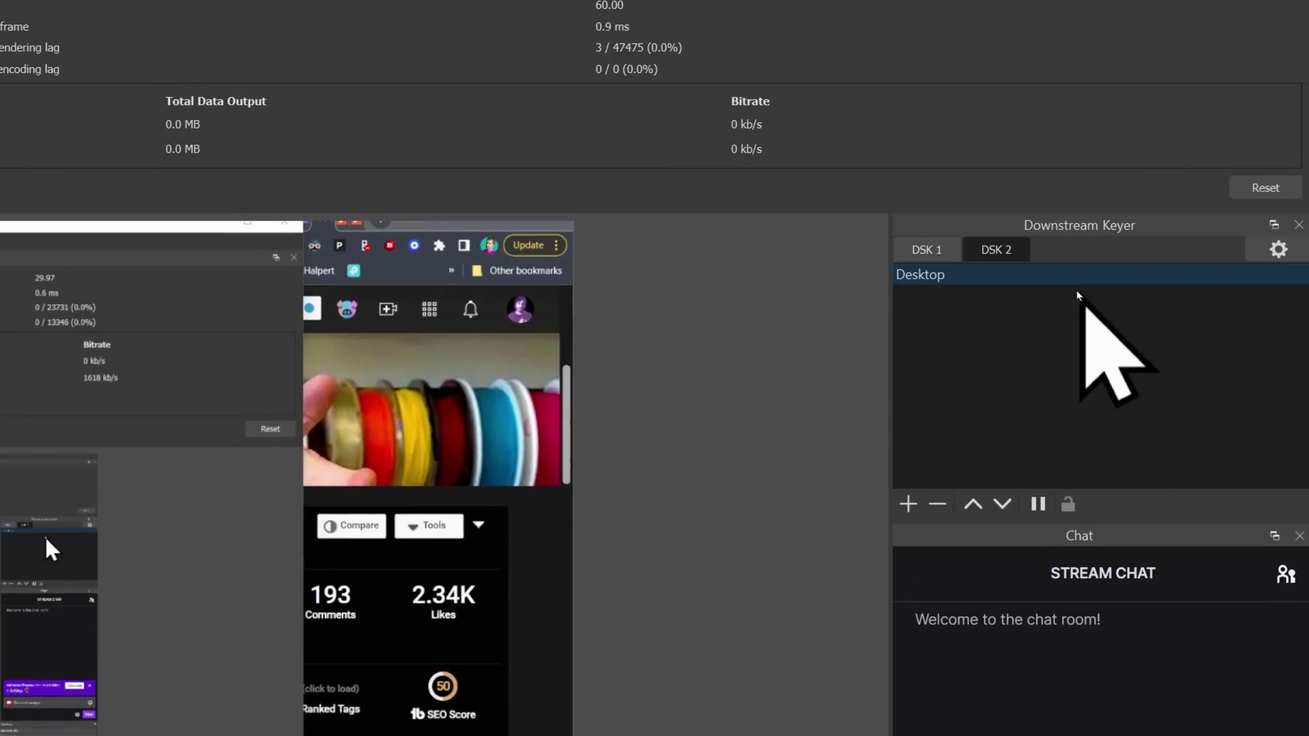
{"action": "left_click", "coordinate": [951, 255]}
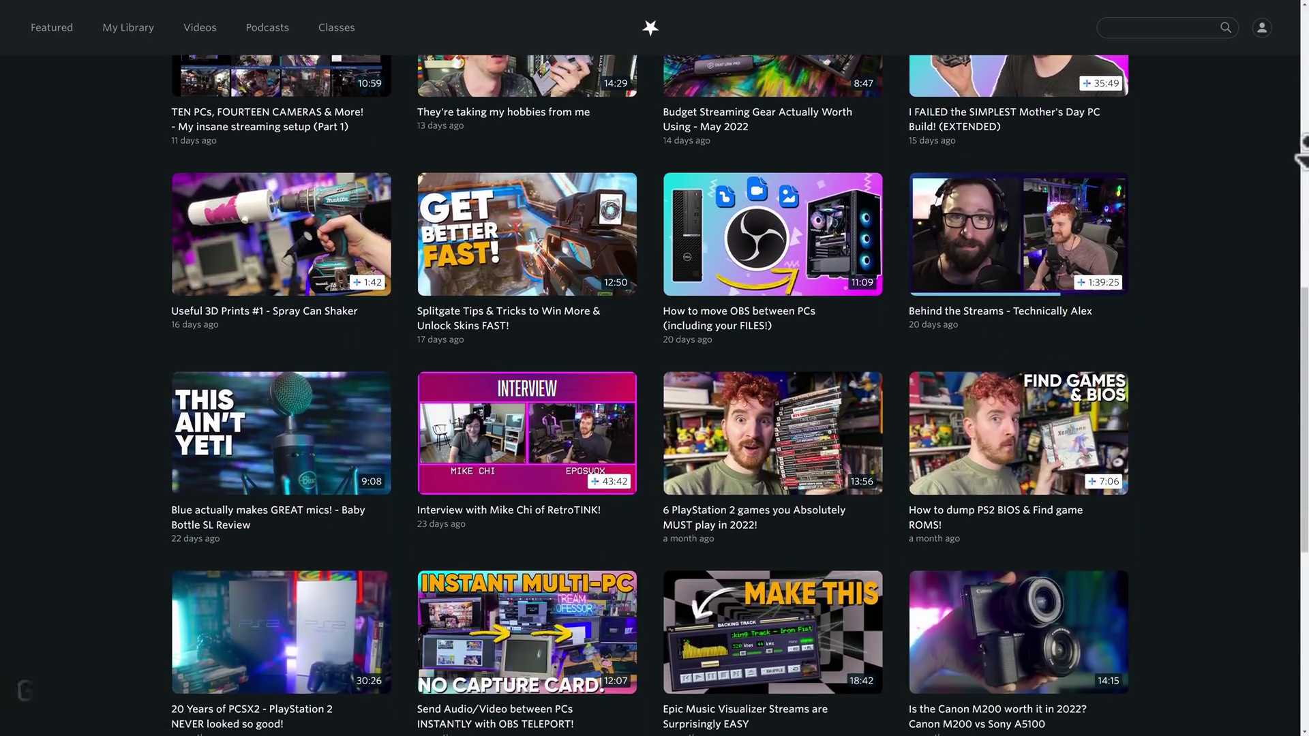
Scroll down through the Nebula video grid and the Curiosity Stream category rows.
{"action": "scroll", "coordinate": [1302, 158], "scroll_direction": "down", "scroll_amount": 1}
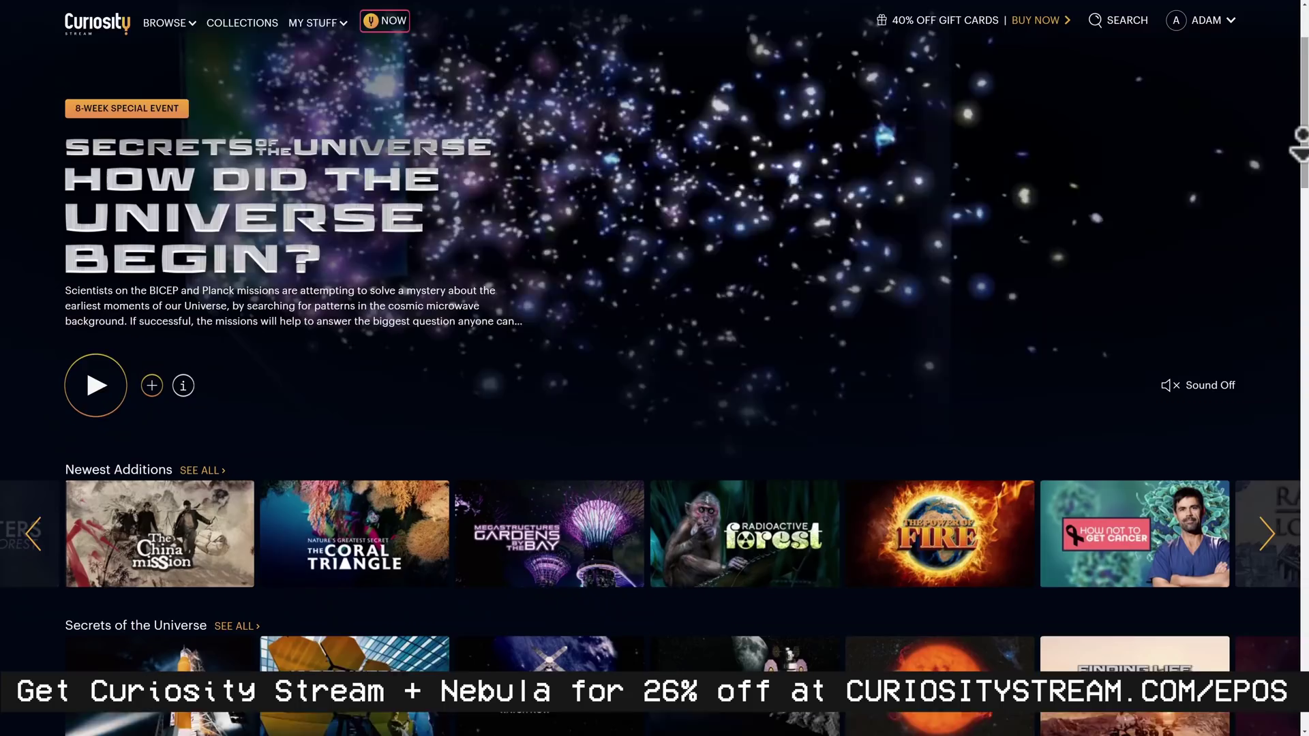
{"action": "scroll", "coordinate": [1299, 143], "scroll_direction": "down", "scroll_amount": 5}
{"action": "scroll", "coordinate": [1298, 143], "scroll_direction": "down", "scroll_amount": 4}
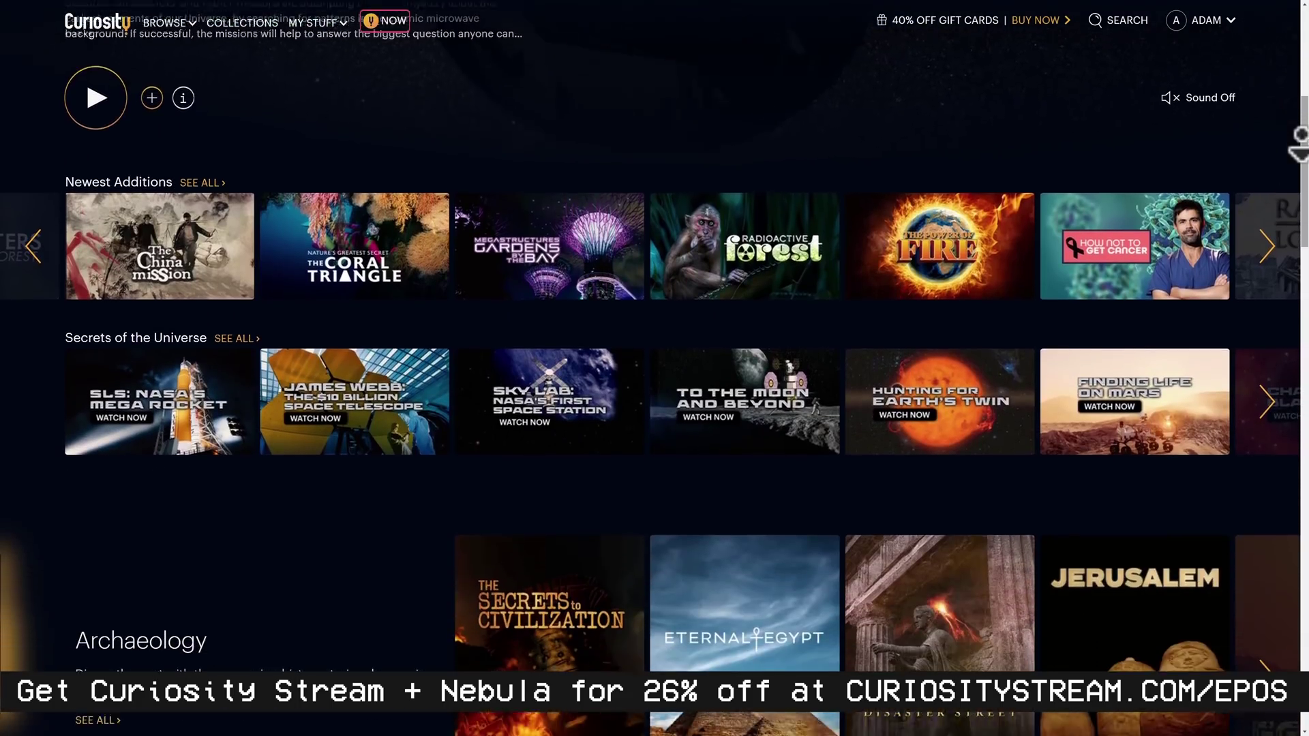
{"action": "scroll", "coordinate": [1299, 143], "scroll_direction": "down", "scroll_amount": 4}
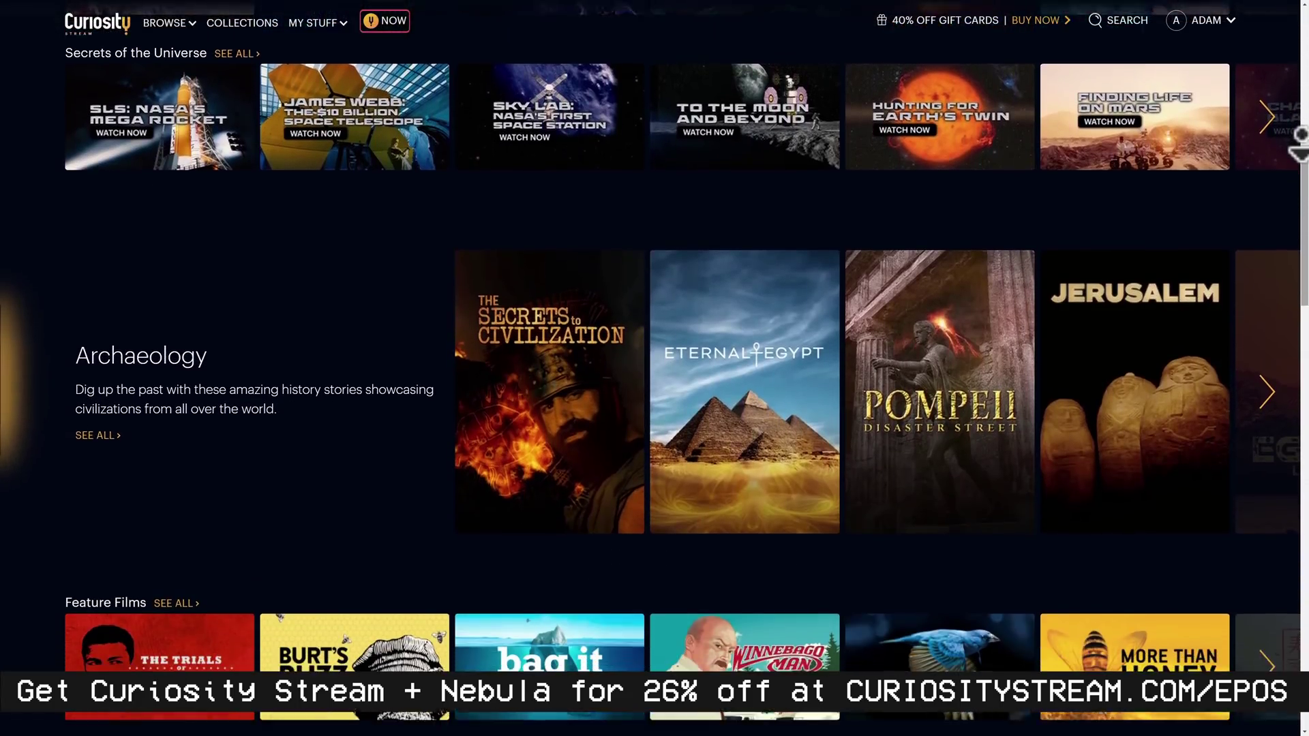
{"action": "scroll", "coordinate": [1298, 143], "scroll_direction": "down", "scroll_amount": 4}
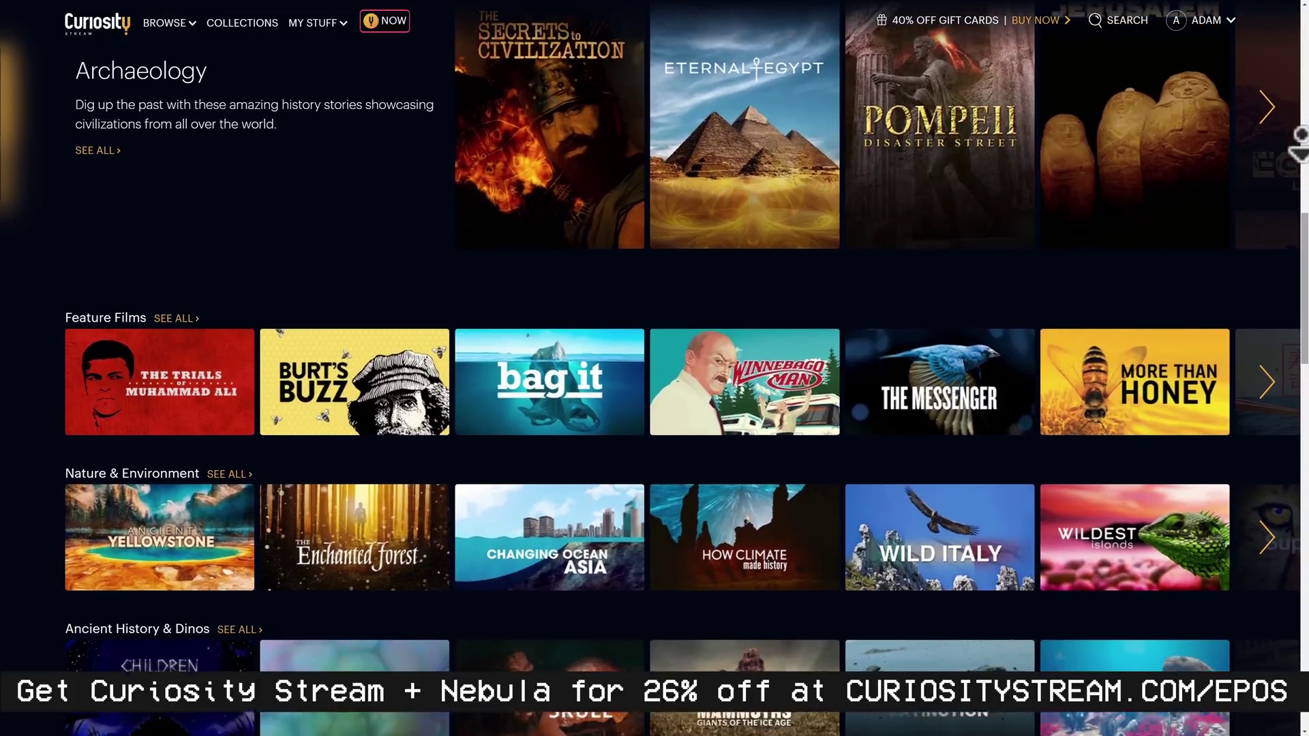
{"action": "scroll", "coordinate": [1299, 143], "scroll_direction": "down", "scroll_amount": 2}
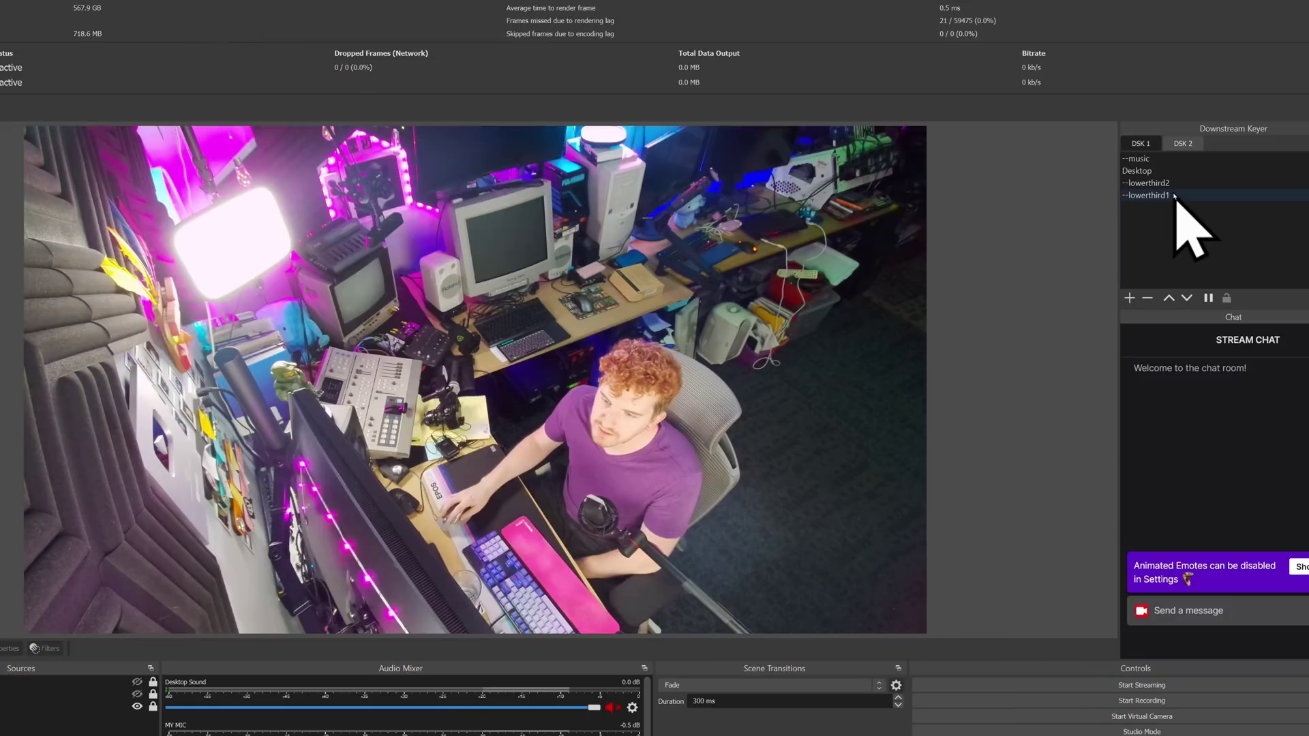
Show --lowerthird1, clear it, then alternate with the STREAM PROFESSOR lower third, ending on --lowerthird1.
{"action": "left_click", "coordinate": [1174, 196]}
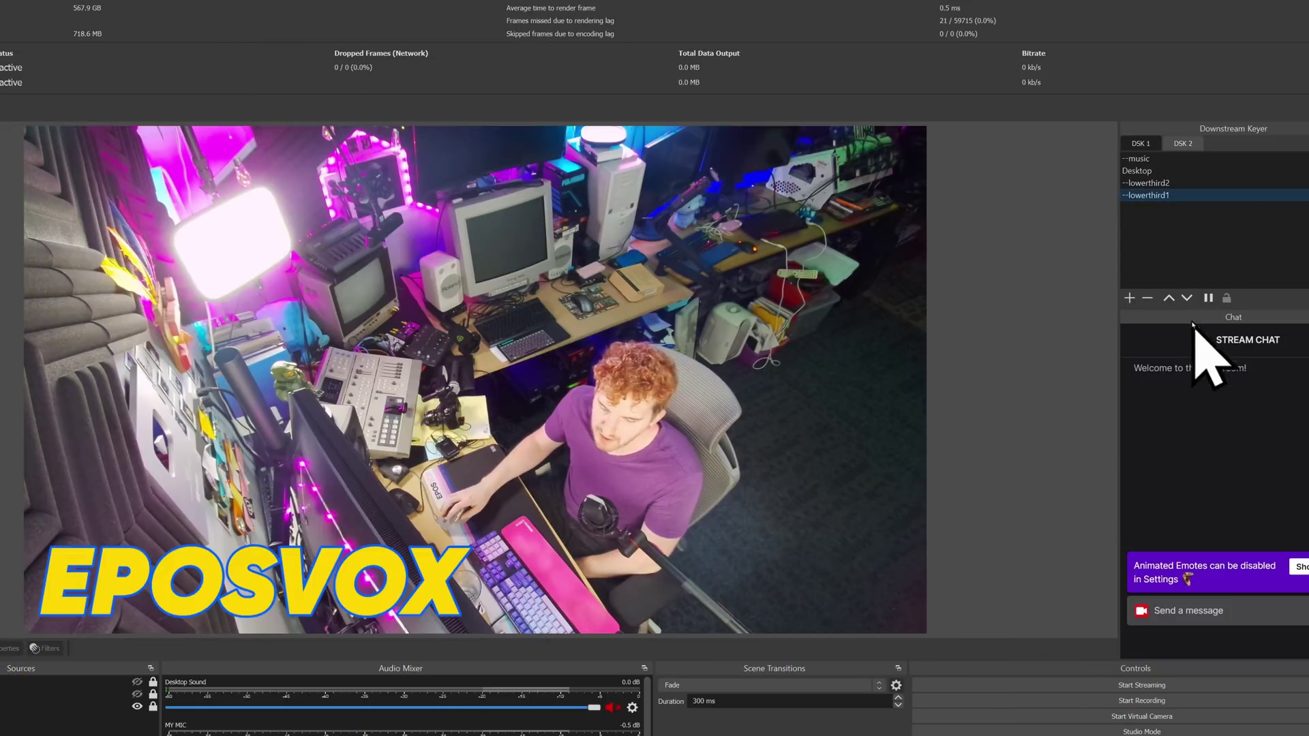
{"action": "left_click", "coordinate": [1207, 302]}
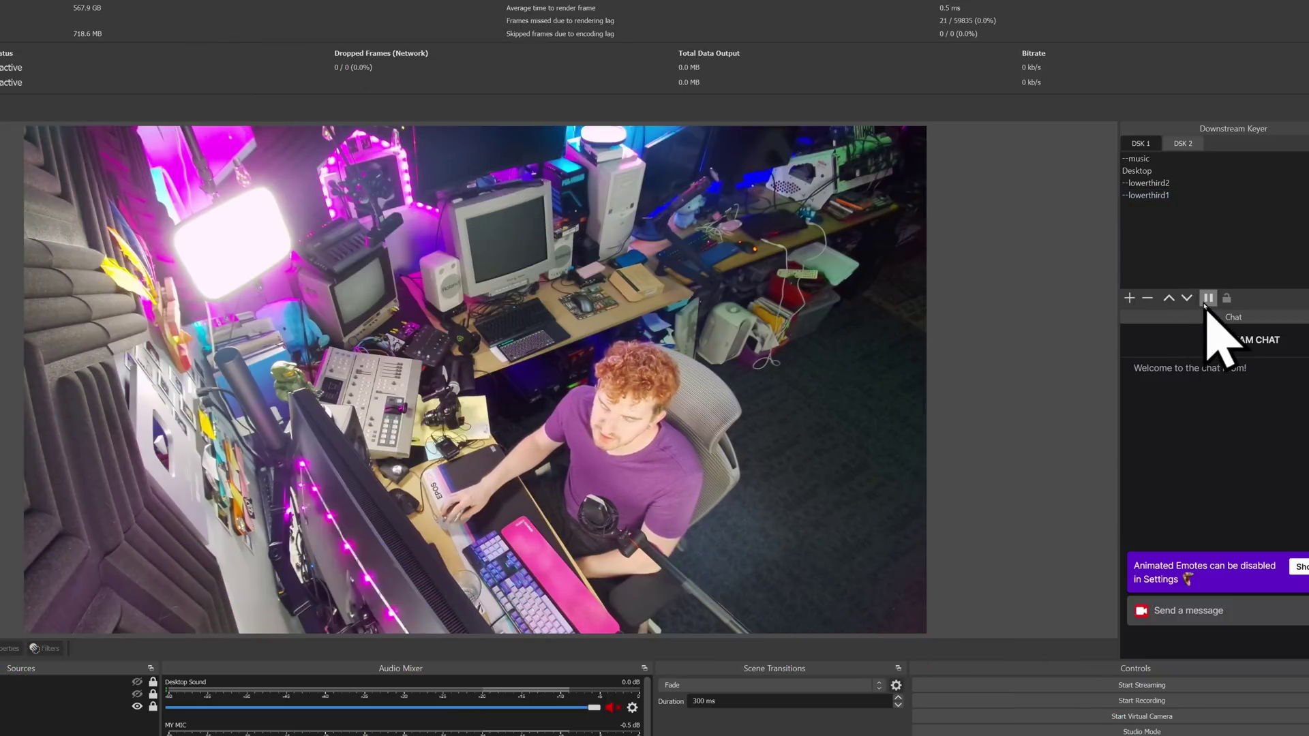
{"action": "left_click", "coordinate": [1167, 195]}
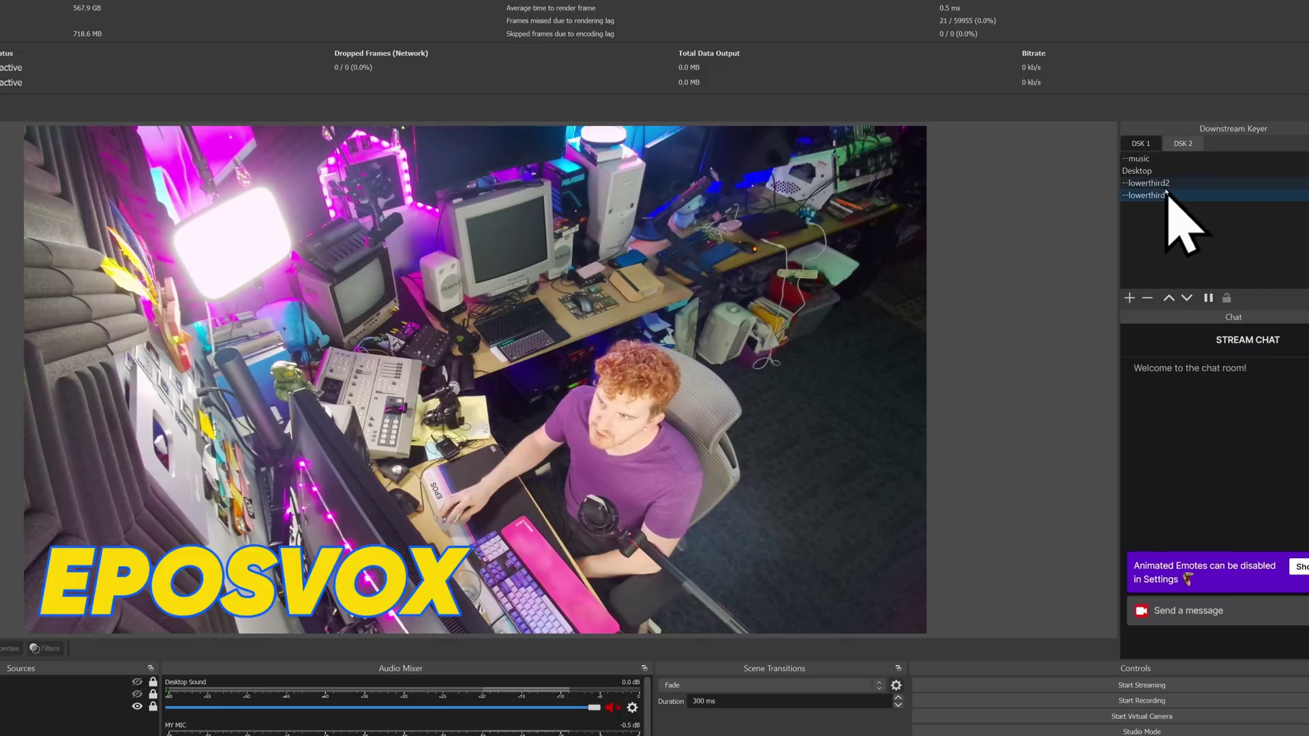
{"action": "left_click", "coordinate": [1165, 184]}
{"action": "left_click", "coordinate": [1164, 195]}
{"action": "left_click", "coordinate": [1166, 183]}
{"action": "left_click", "coordinate": [1164, 196]}
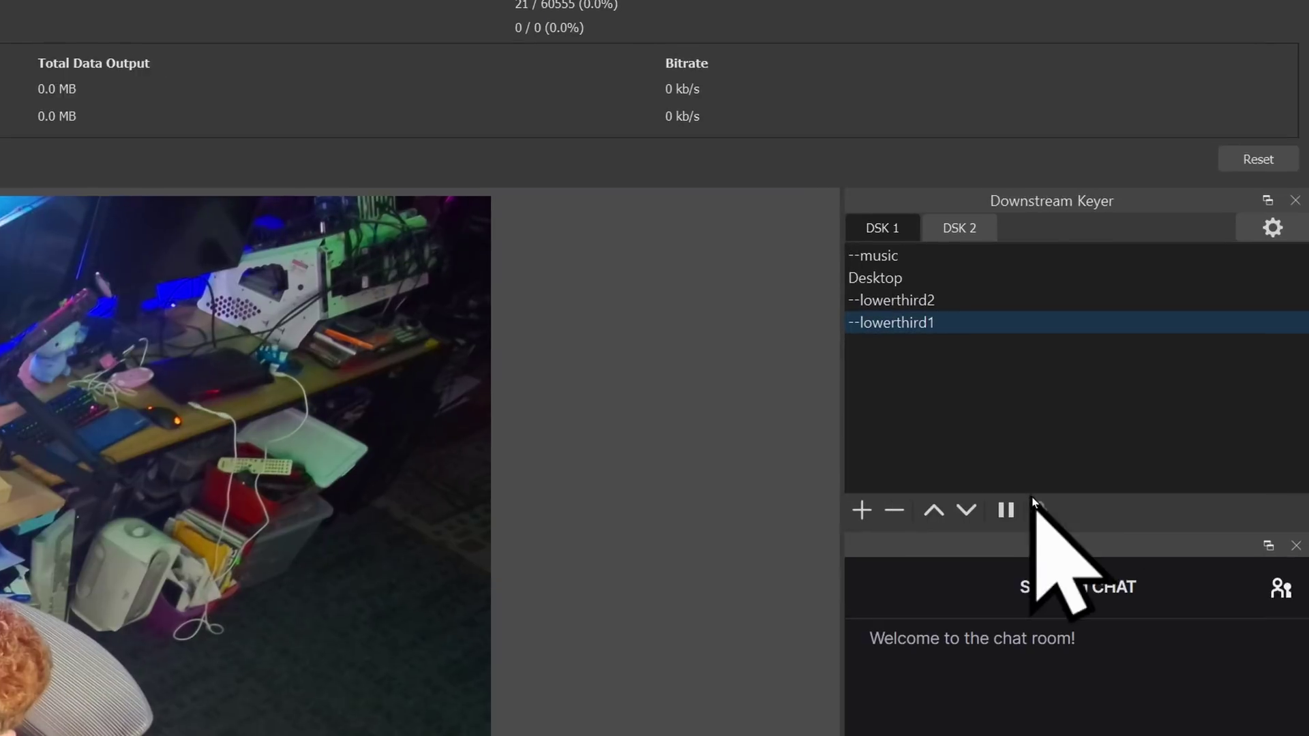
Check the keyer's Show Transition choices (None, 300ms) and close the menu without changes.
{"action": "left_click", "coordinate": [1258, 223]}
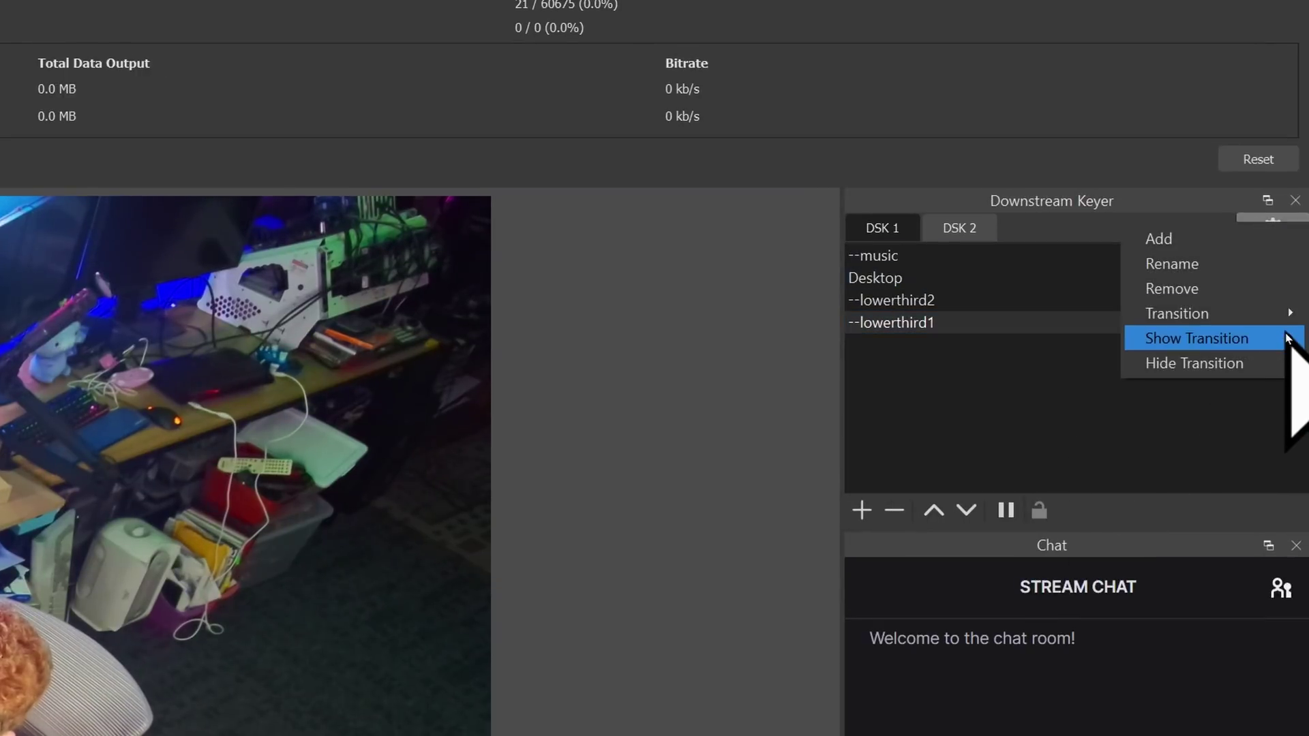
{"action": "mouse_move", "coordinate": [1286, 345]}
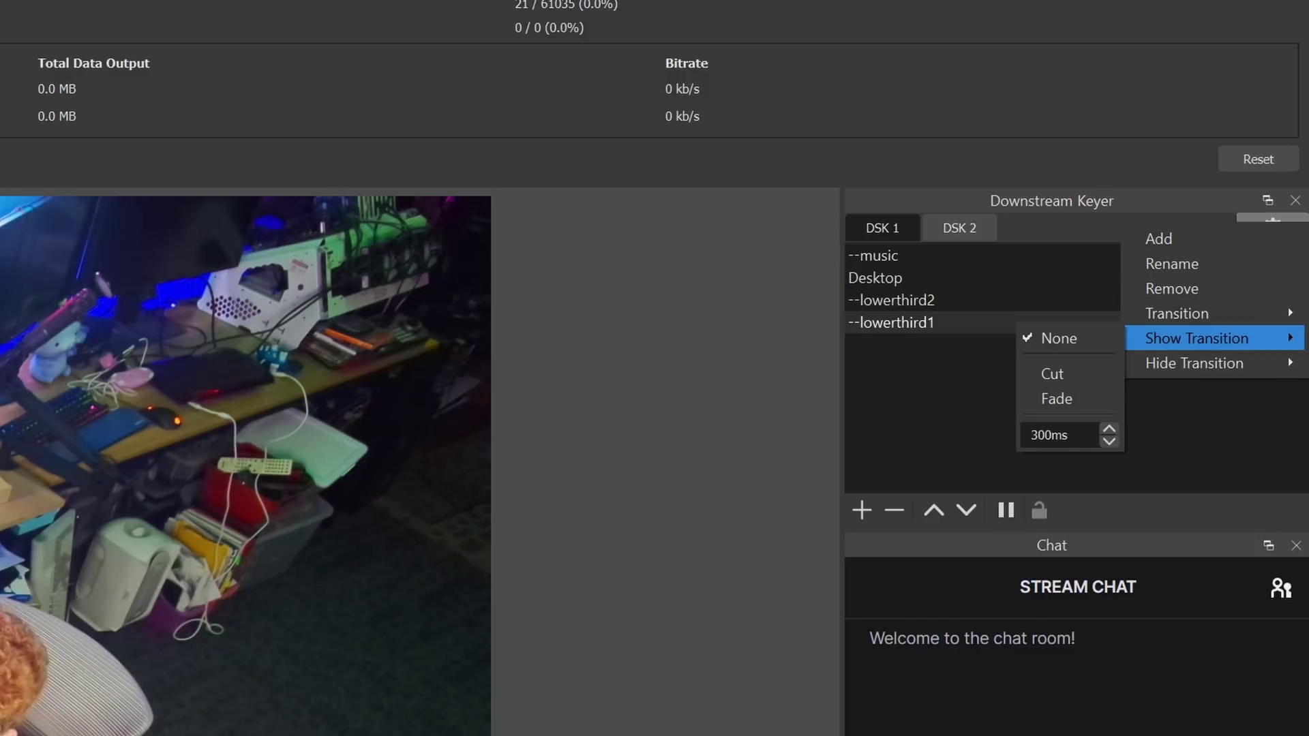
{"action": "key", "text": "Escape"}
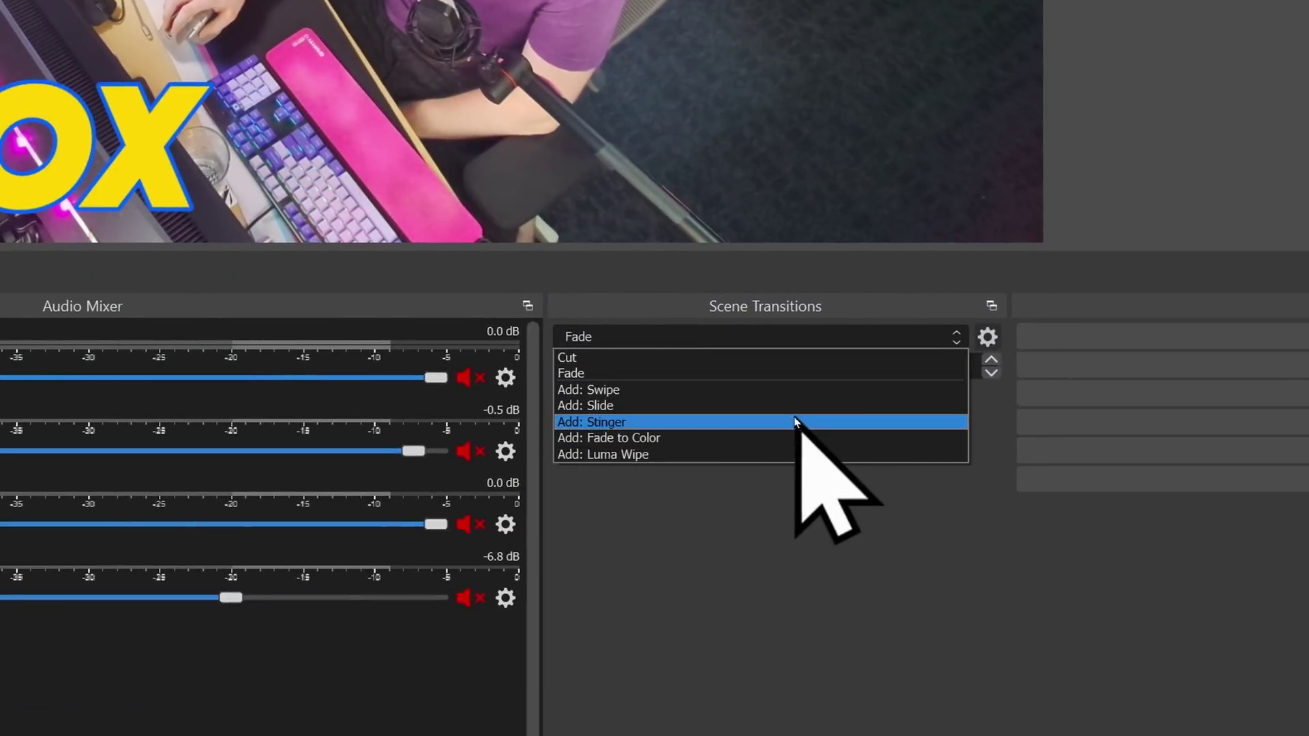
Add a scene transition named Swipe, preview it, change its swipe direction, and save.
{"action": "left_click", "coordinate": [752, 390]}
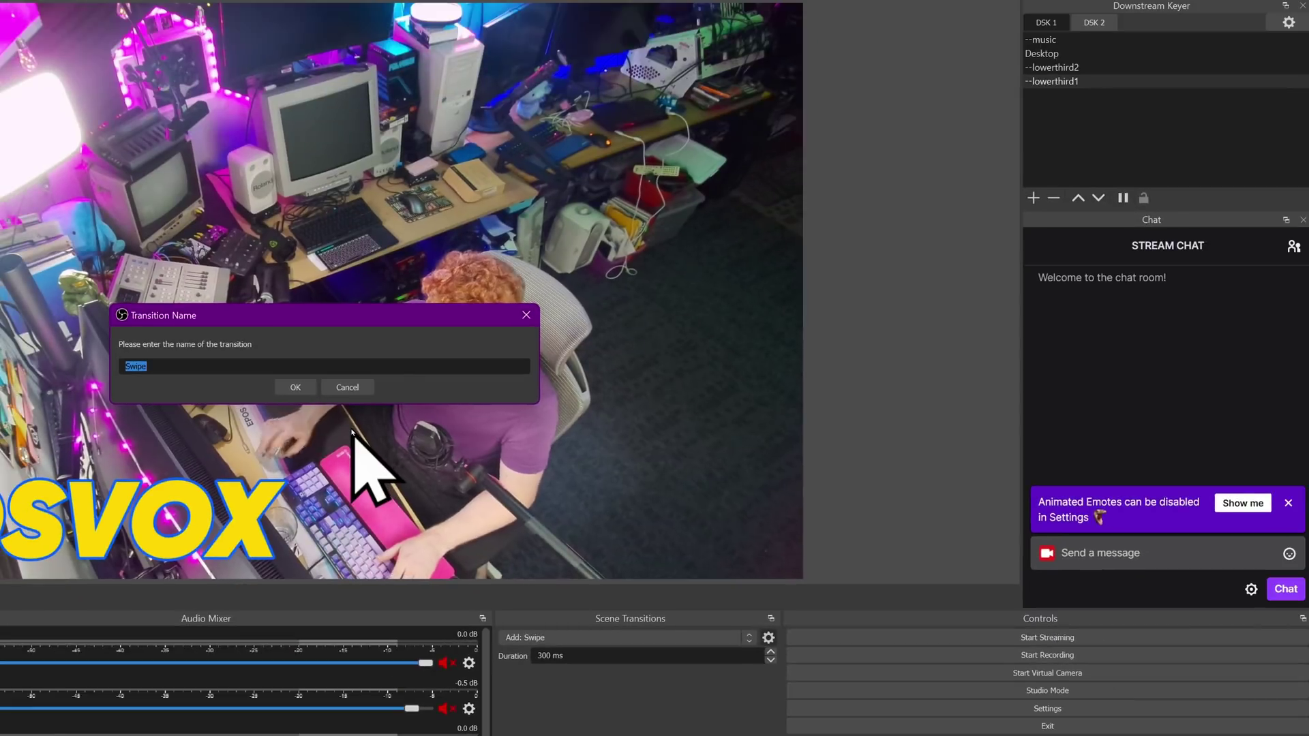
{"action": "key", "text": "Return"}
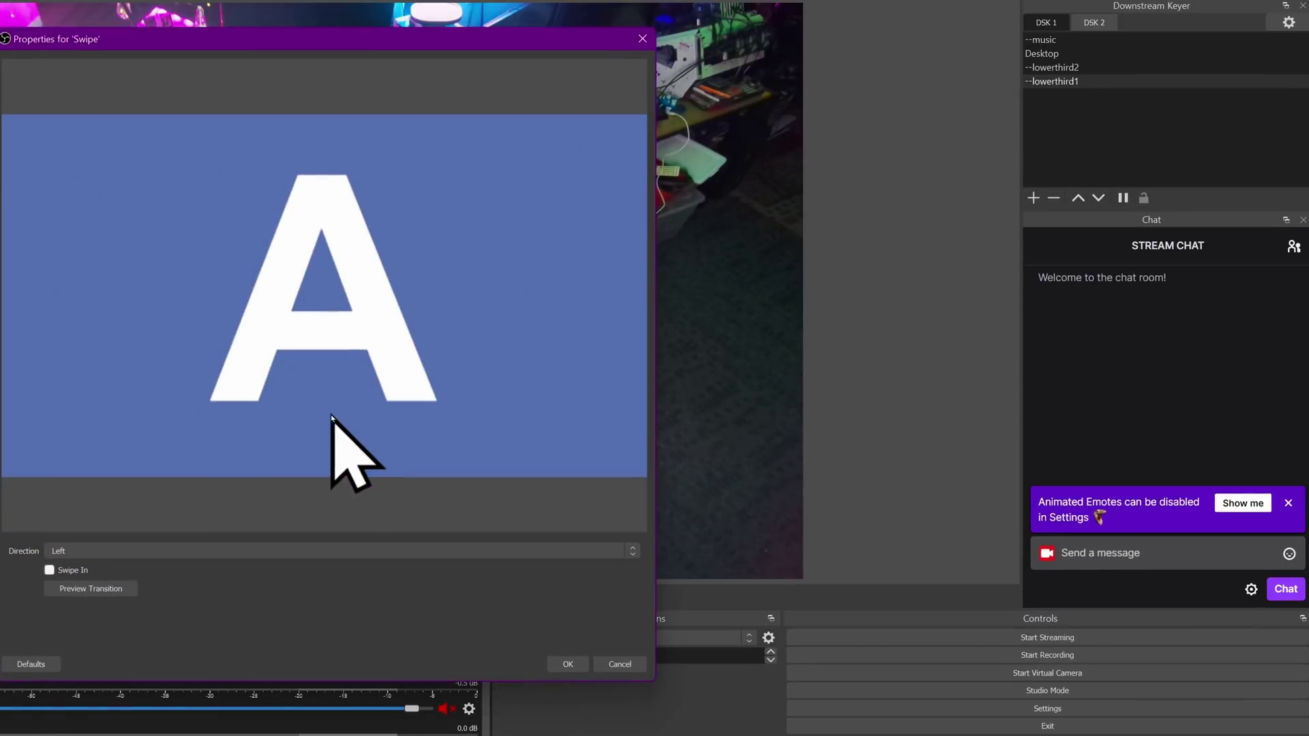
{"action": "left_click", "coordinate": [112, 588]}
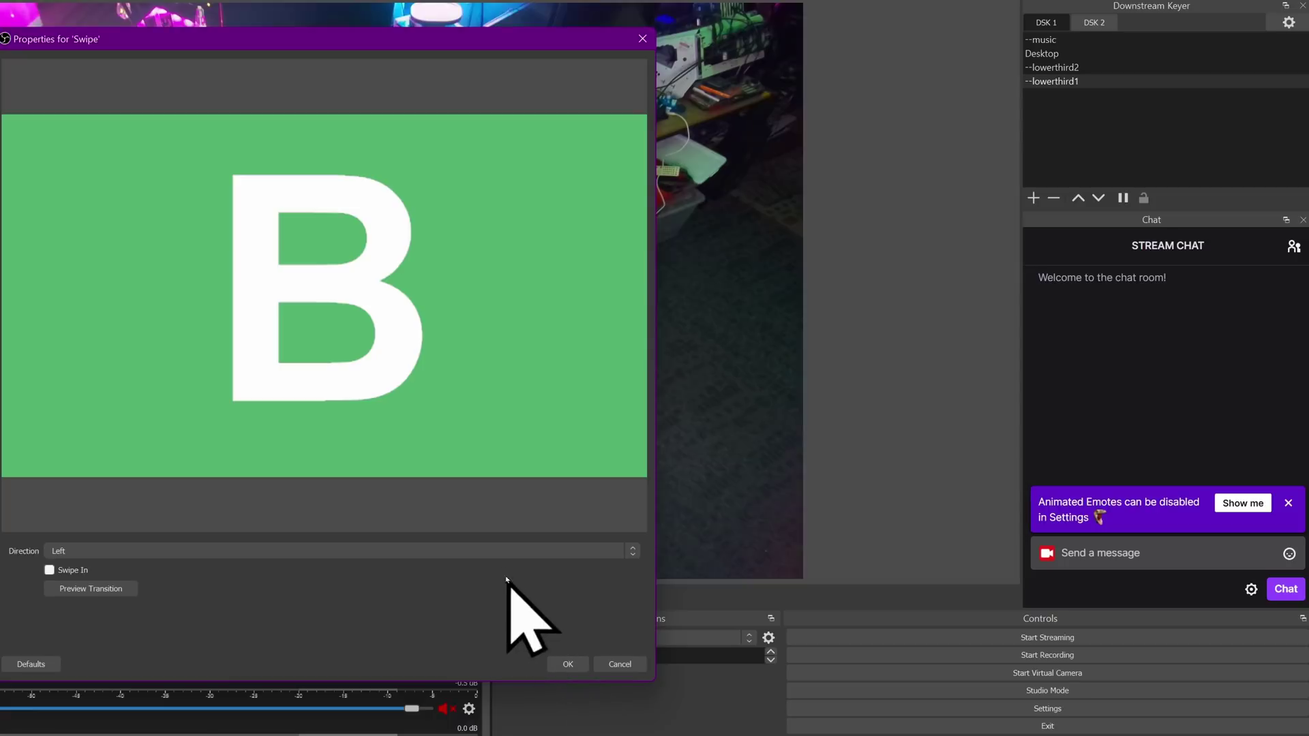
{"action": "left_click", "coordinate": [505, 551]}
{"action": "left_click", "coordinate": [483, 584]}
{"action": "left_click", "coordinate": [569, 664]}
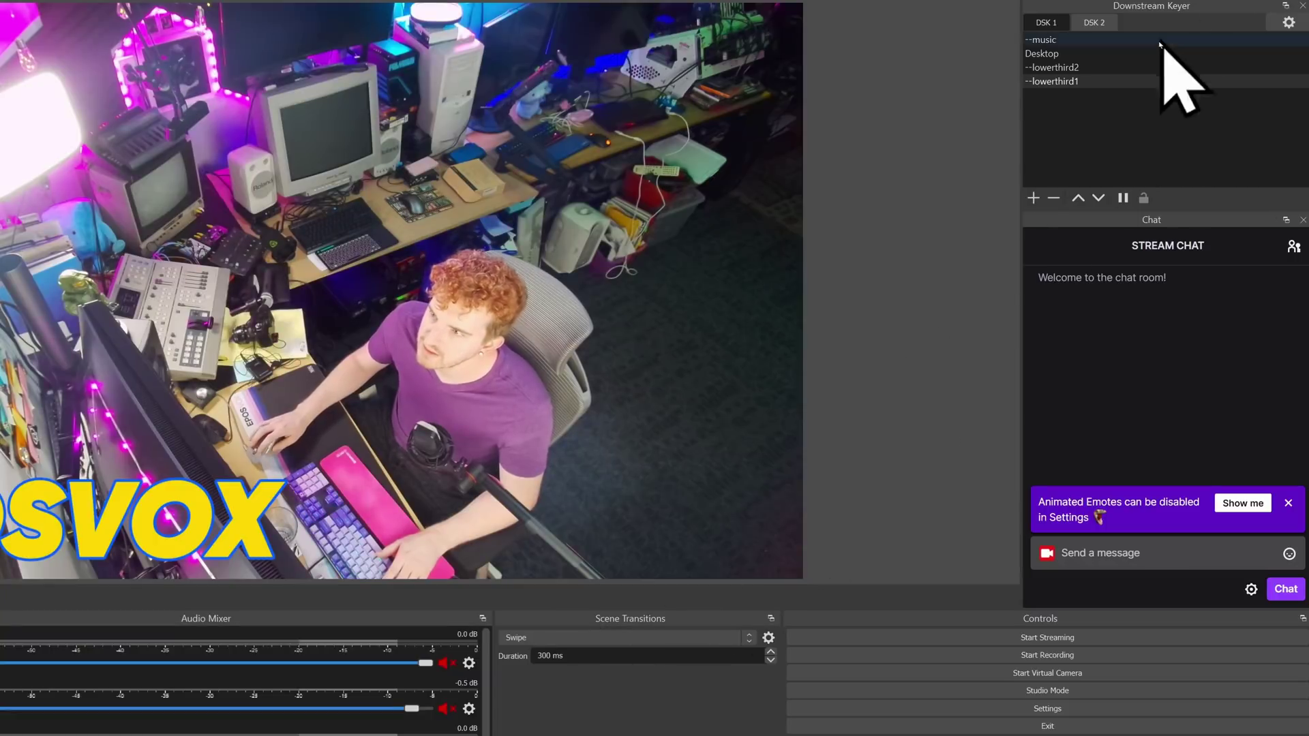
Set Swipe as the downstream keyer's show transition and check its hide transition.
{"action": "left_click", "coordinate": [1288, 22]}
{"action": "mouse_move", "coordinate": [1272, 94]}
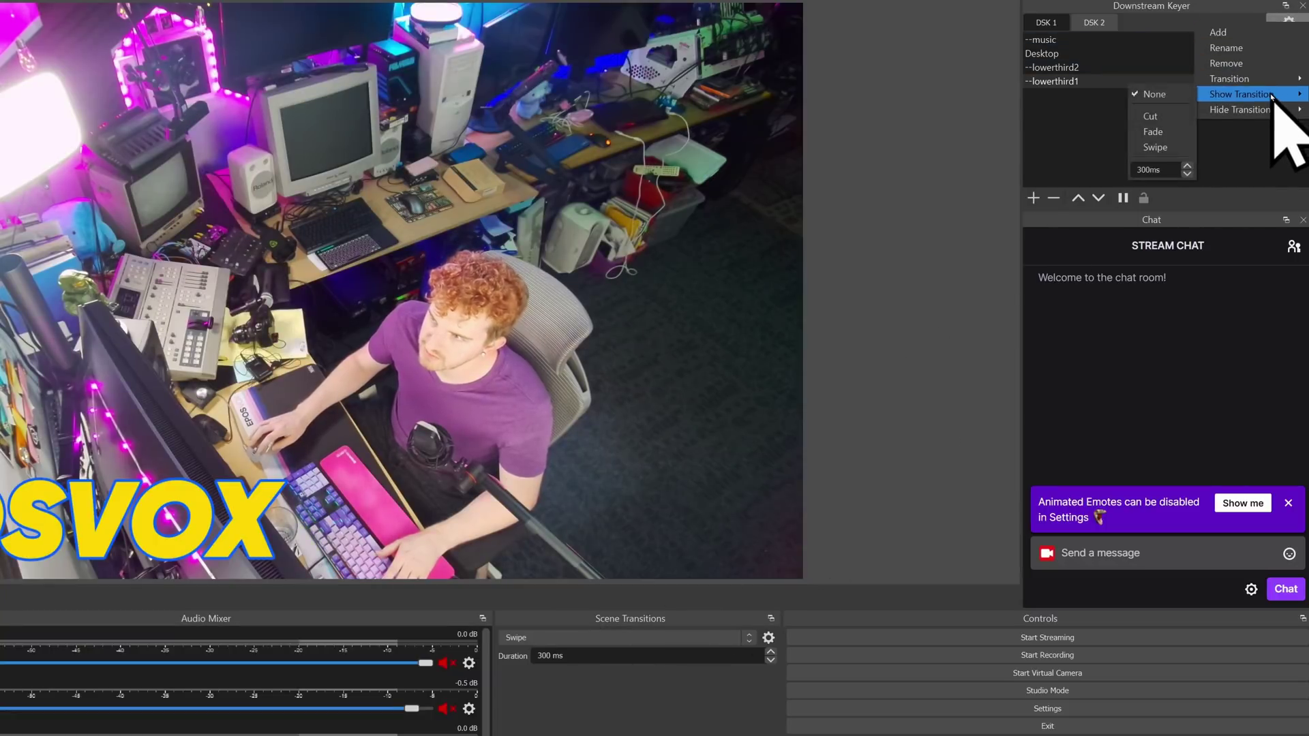
{"action": "left_click", "coordinate": [1179, 126]}
{"action": "left_click", "coordinate": [1274, 22]}
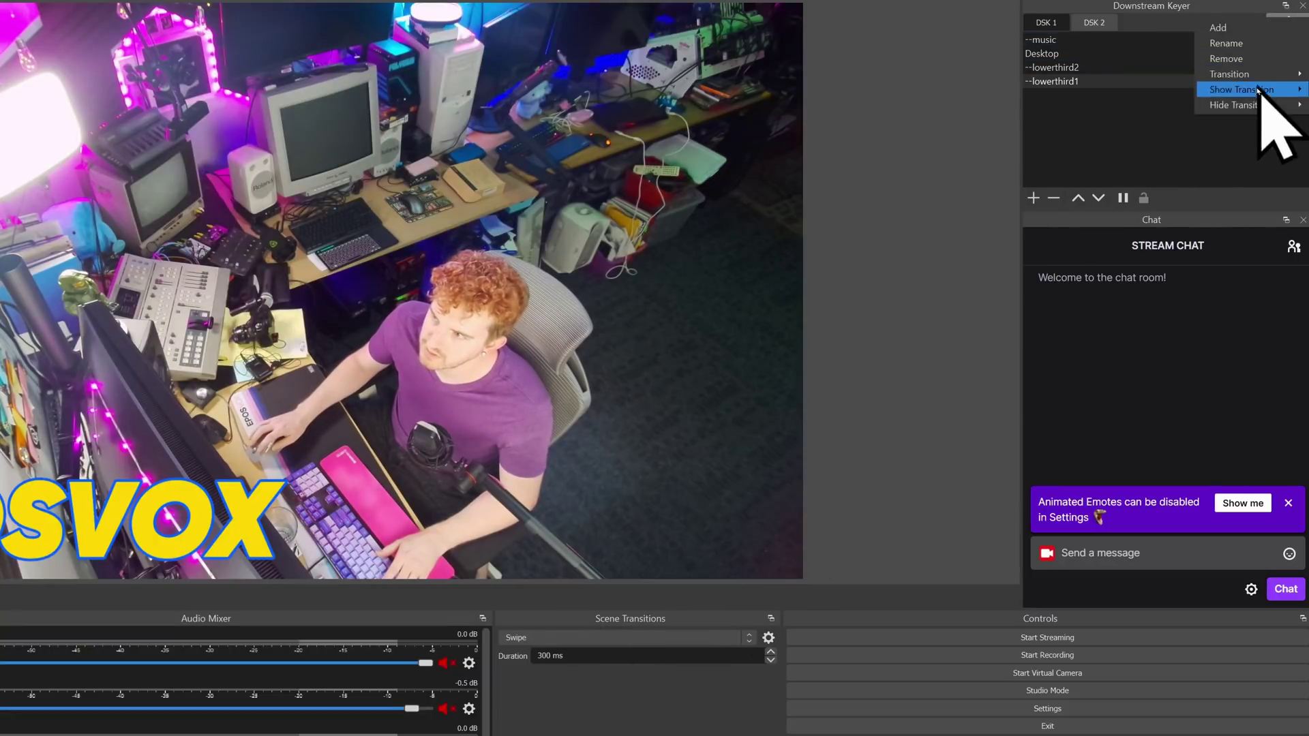
{"action": "mouse_move", "coordinate": [1255, 106]}
{"action": "left_click", "coordinate": [578, 674]}
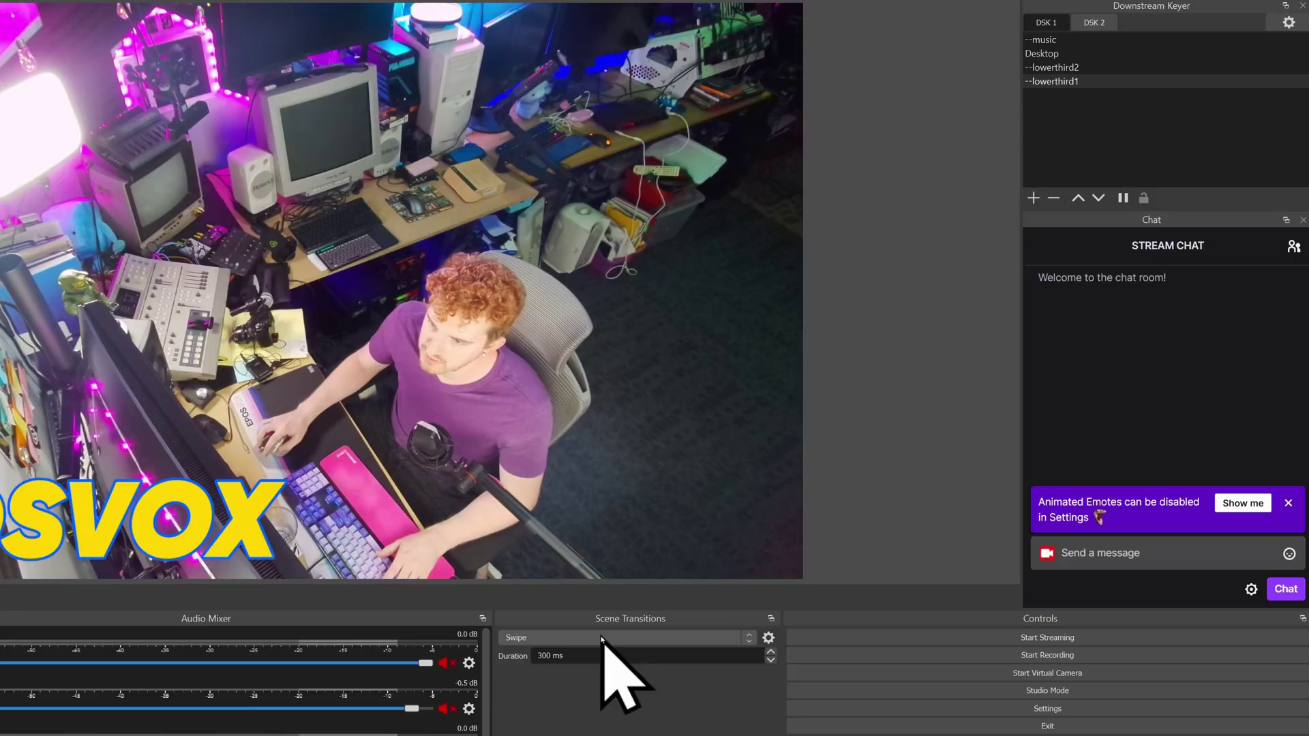
Add a second Swipe transition named Swipe (2) with its default properties.
{"action": "left_click", "coordinate": [604, 638]}
{"action": "left_click", "coordinate": [659, 679]}
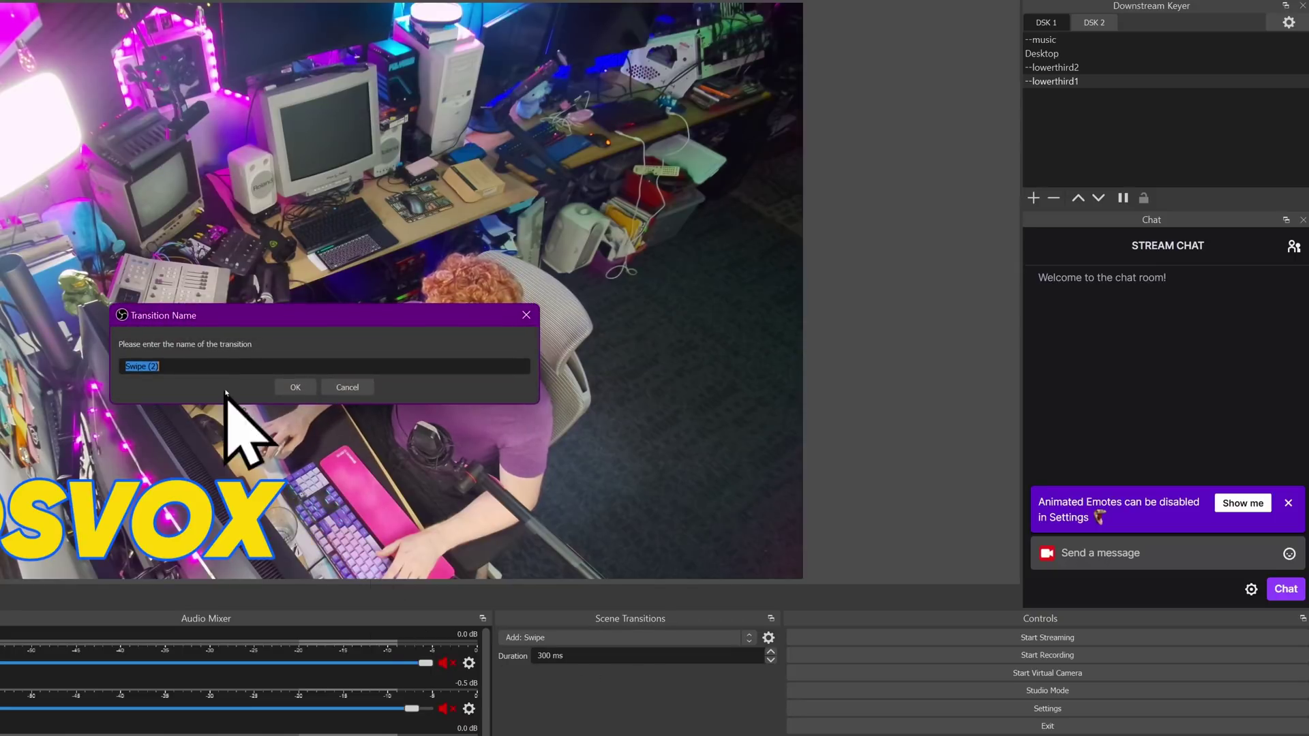
{"action": "left_click", "coordinate": [293, 386]}
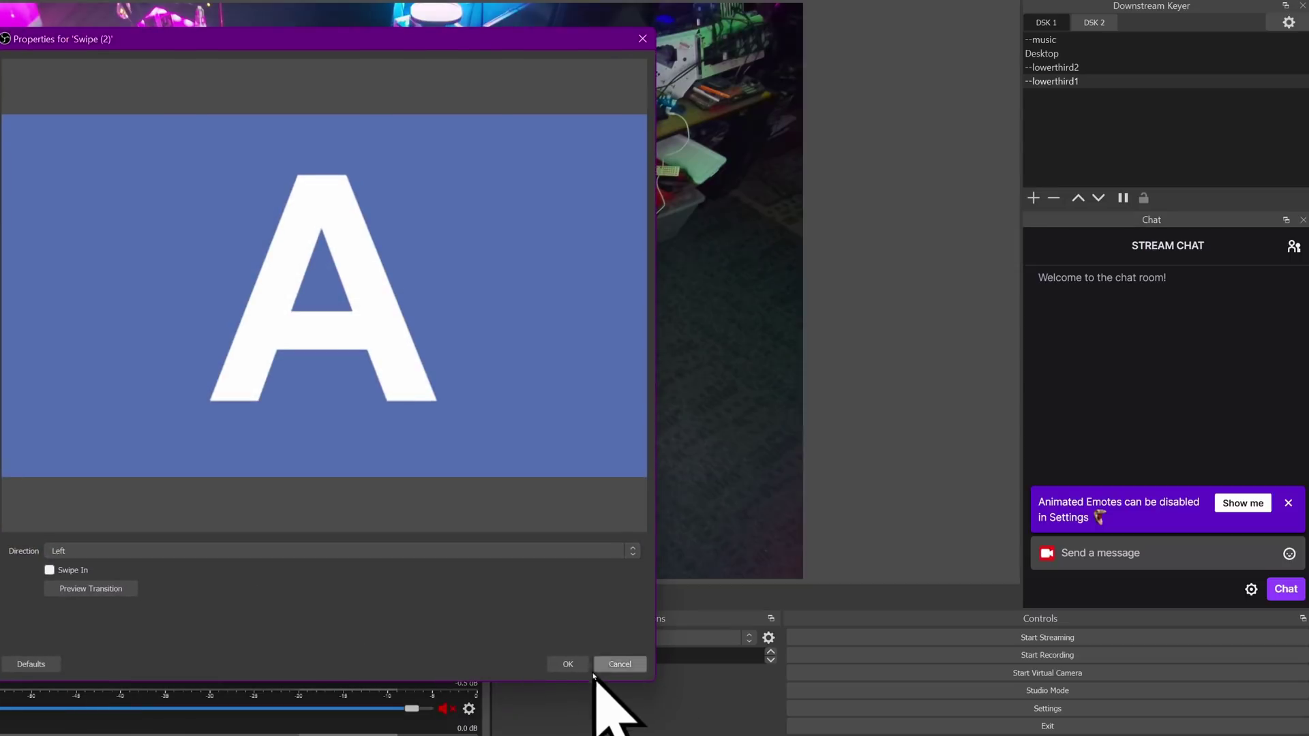
{"action": "left_click", "coordinate": [568, 664]}
Make Swipe (2) the keyer's hide transition, test the overlays, and keep Swipe for show.
{"action": "left_click", "coordinate": [1288, 22]}
{"action": "mouse_move", "coordinate": [1269, 107]}
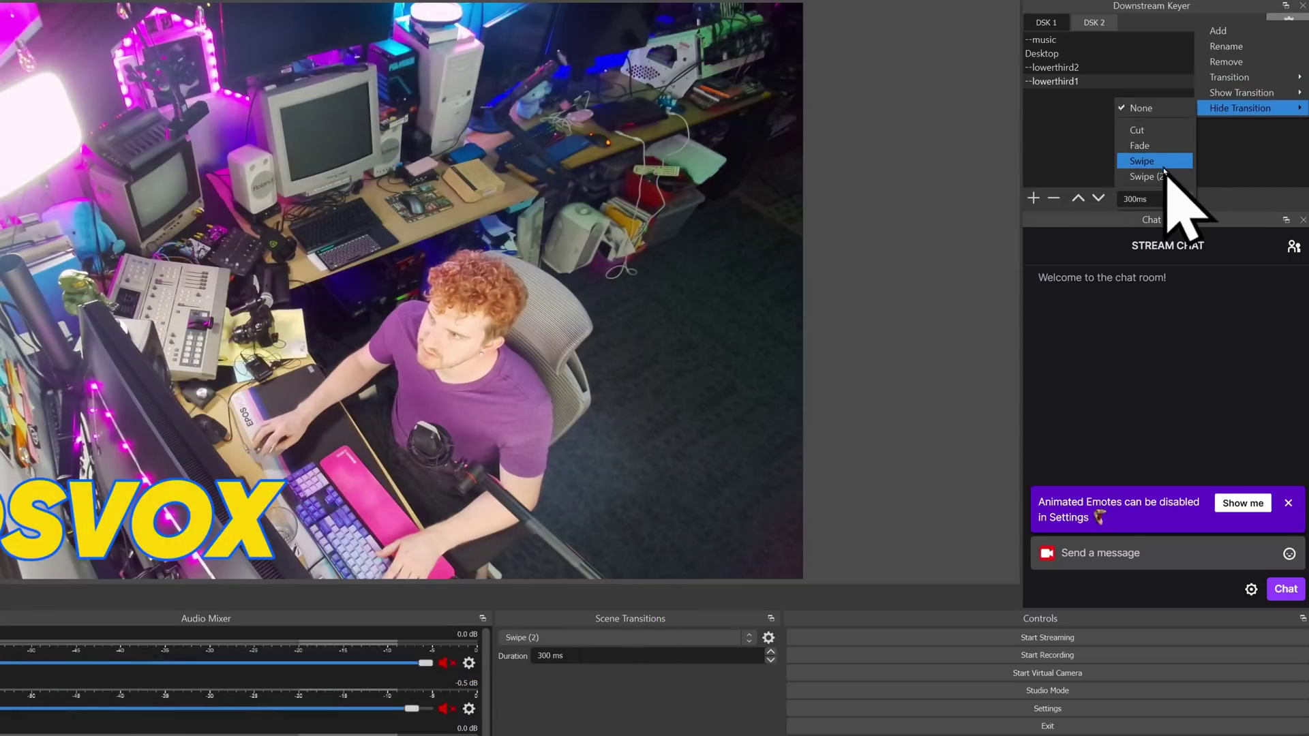
{"action": "left_click", "coordinate": [1152, 176]}
{"action": "left_click", "coordinate": [1123, 53]}
{"action": "left_click", "coordinate": [1125, 67]}
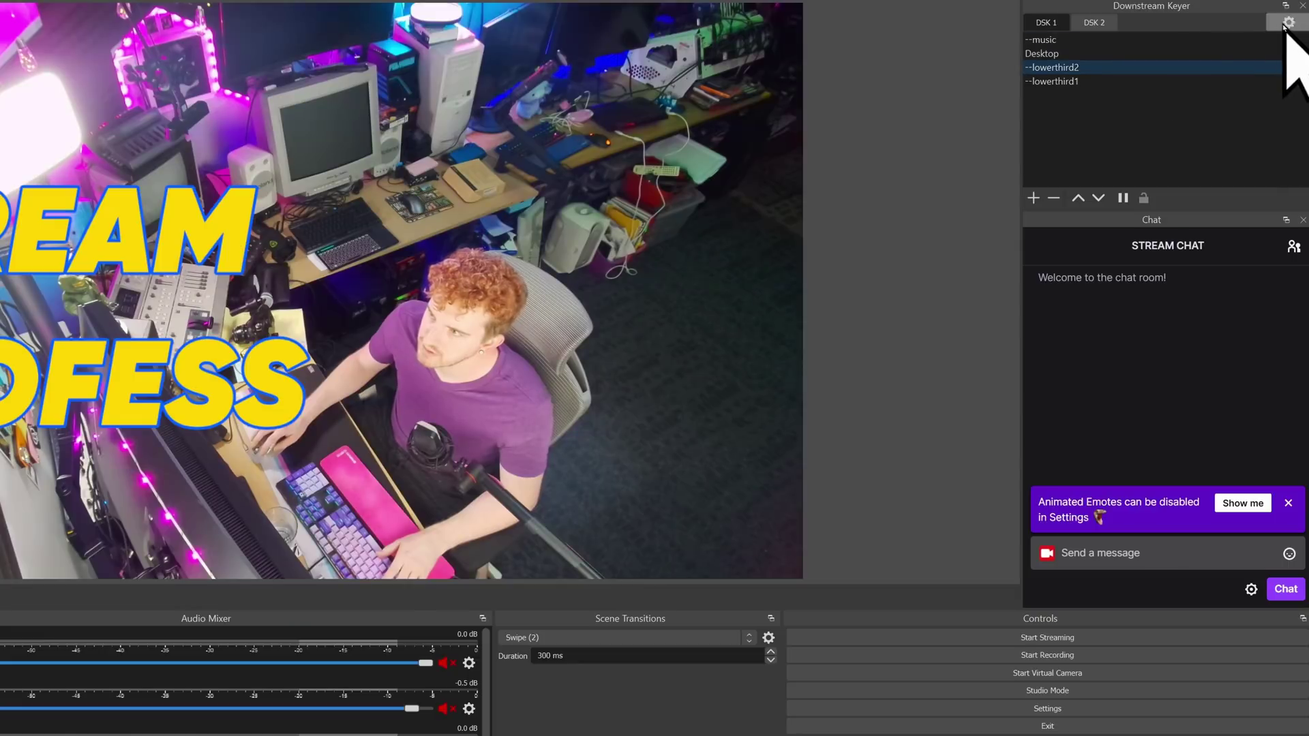
{"action": "left_click", "coordinate": [1289, 22]}
{"action": "mouse_move", "coordinate": [1258, 97]}
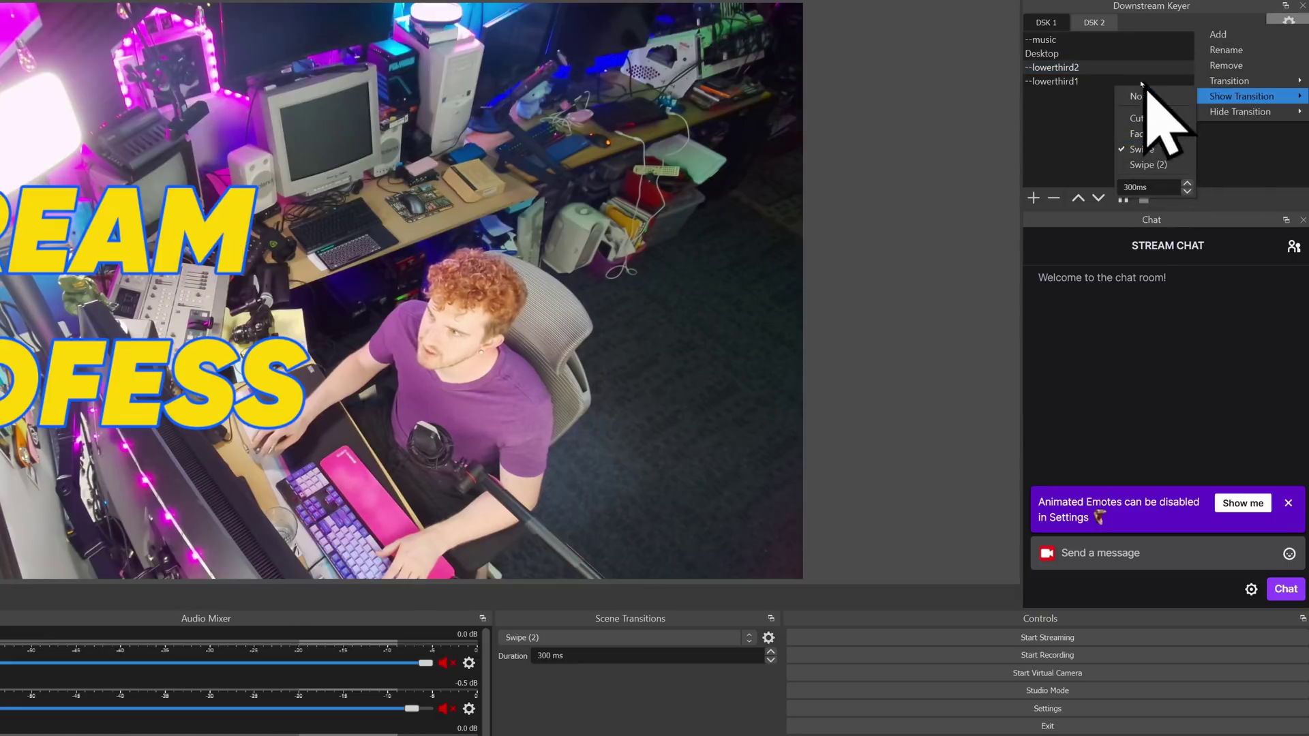
{"action": "left_click", "coordinate": [1154, 165]}
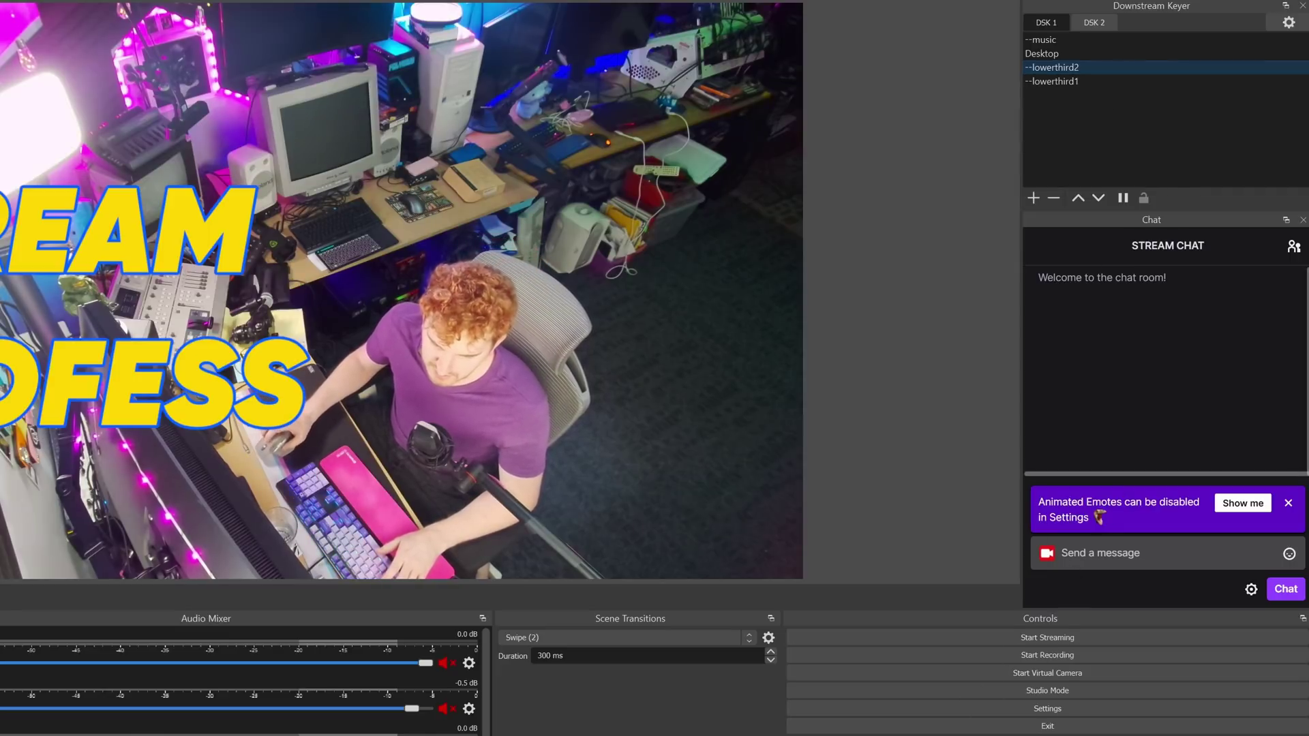
Toggle the EPOSVOX and STREAM PROFESSOR lower thirds on, off and between each other over the program.
{"action": "left_click", "coordinate": [1086, 82]}
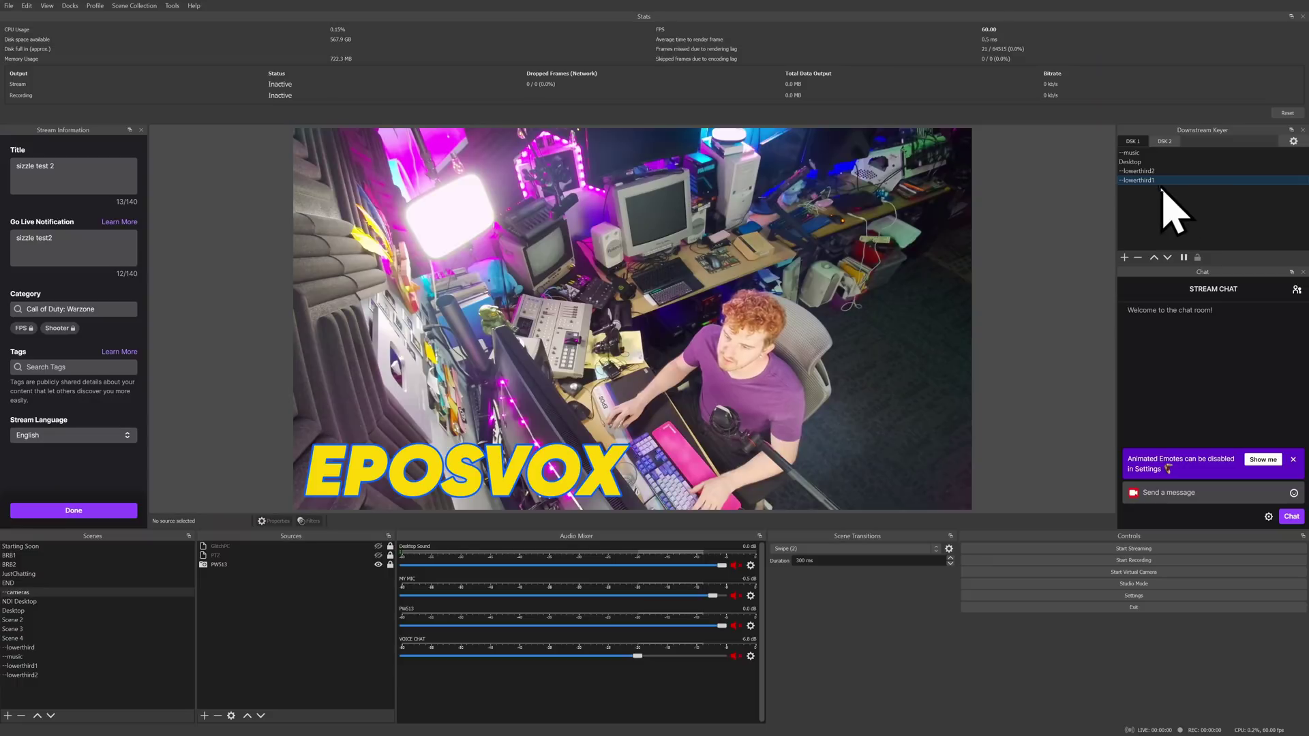
{"action": "left_click", "coordinate": [1187, 259]}
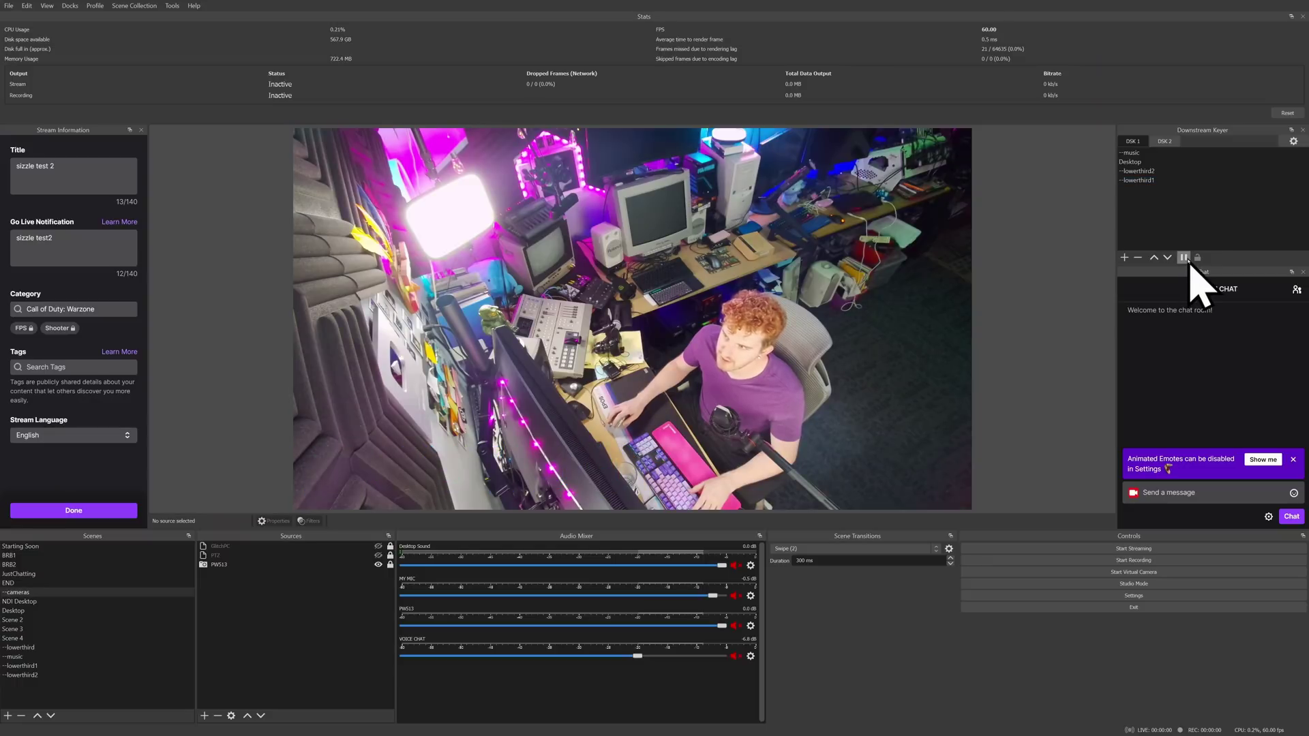
{"action": "left_click", "coordinate": [1167, 172]}
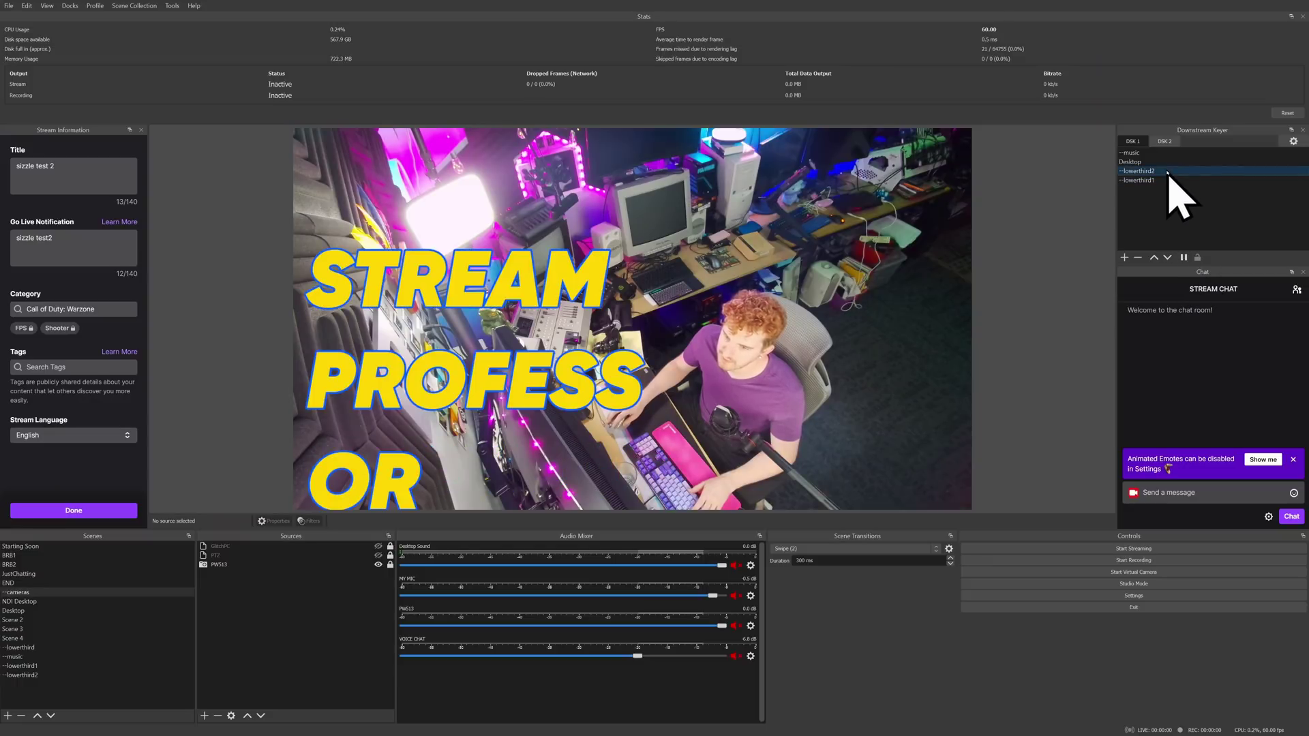
{"action": "left_click", "coordinate": [1186, 263]}
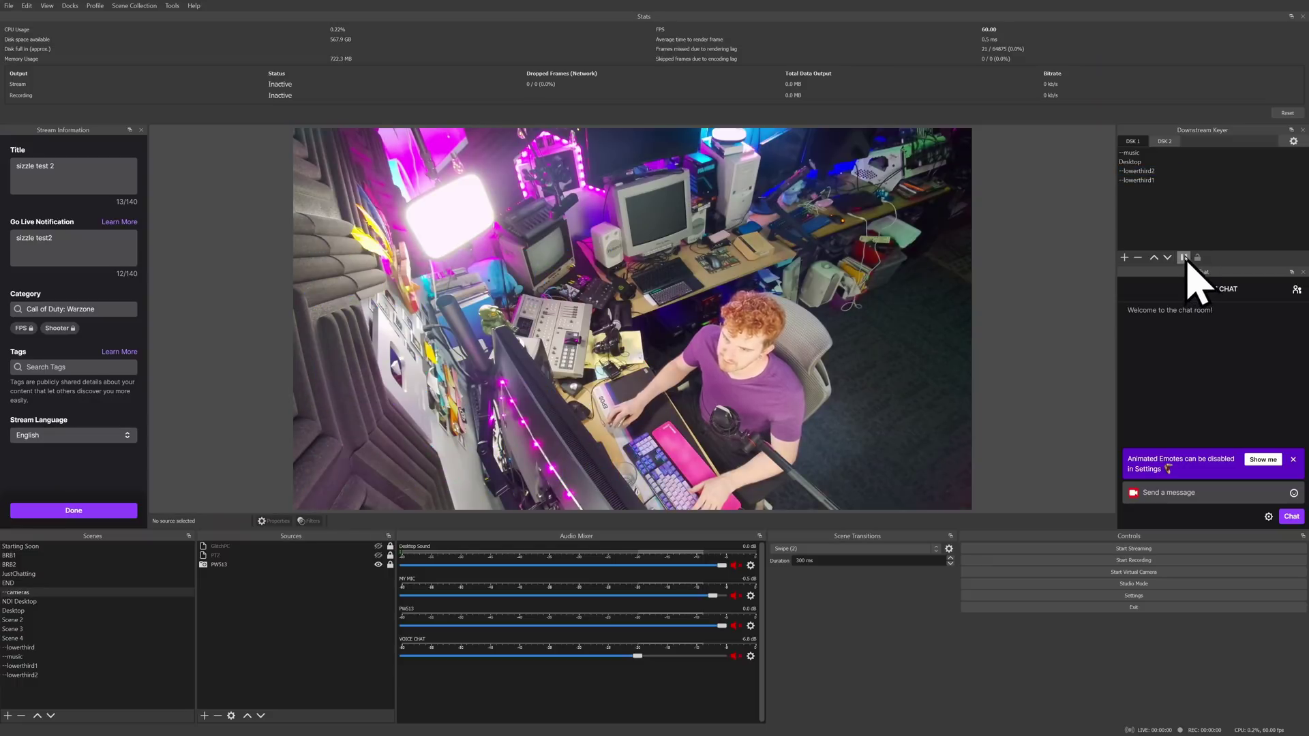
{"action": "left_click", "coordinate": [1158, 180]}
{"action": "left_click", "coordinate": [1159, 171]}
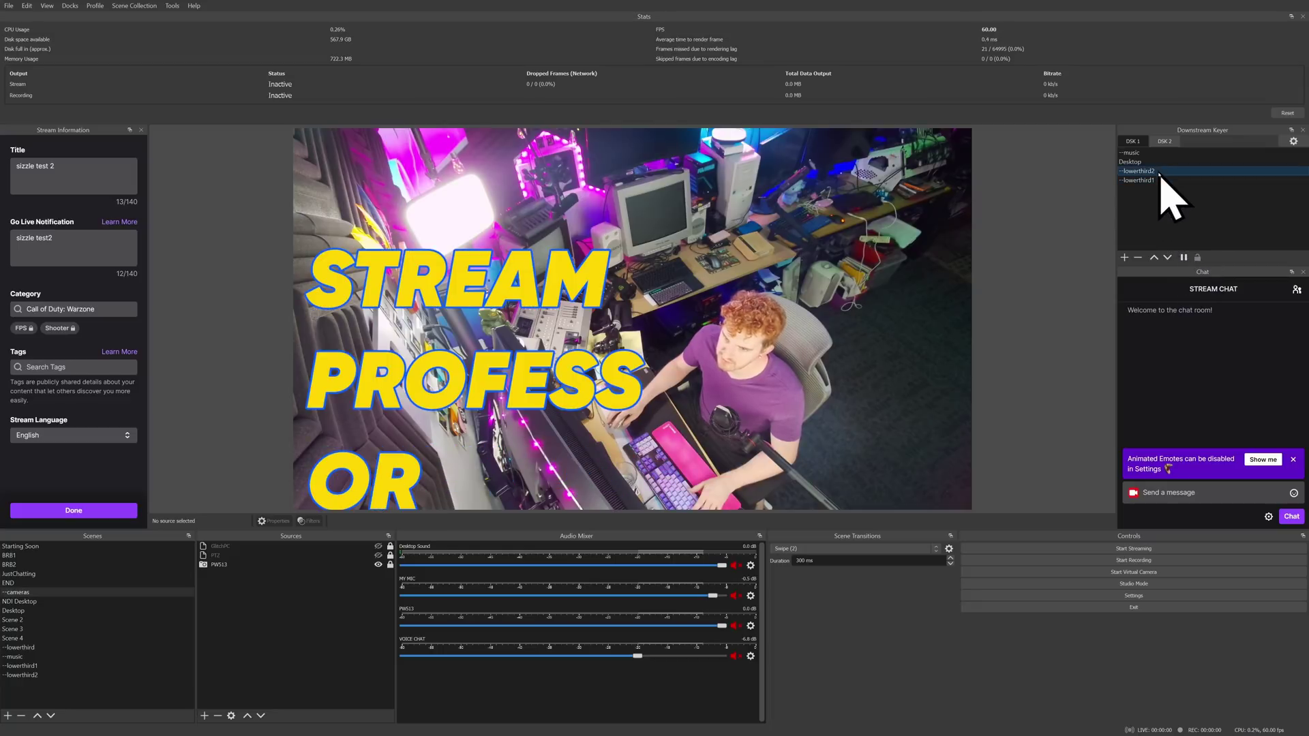
{"action": "left_click", "coordinate": [1159, 180]}
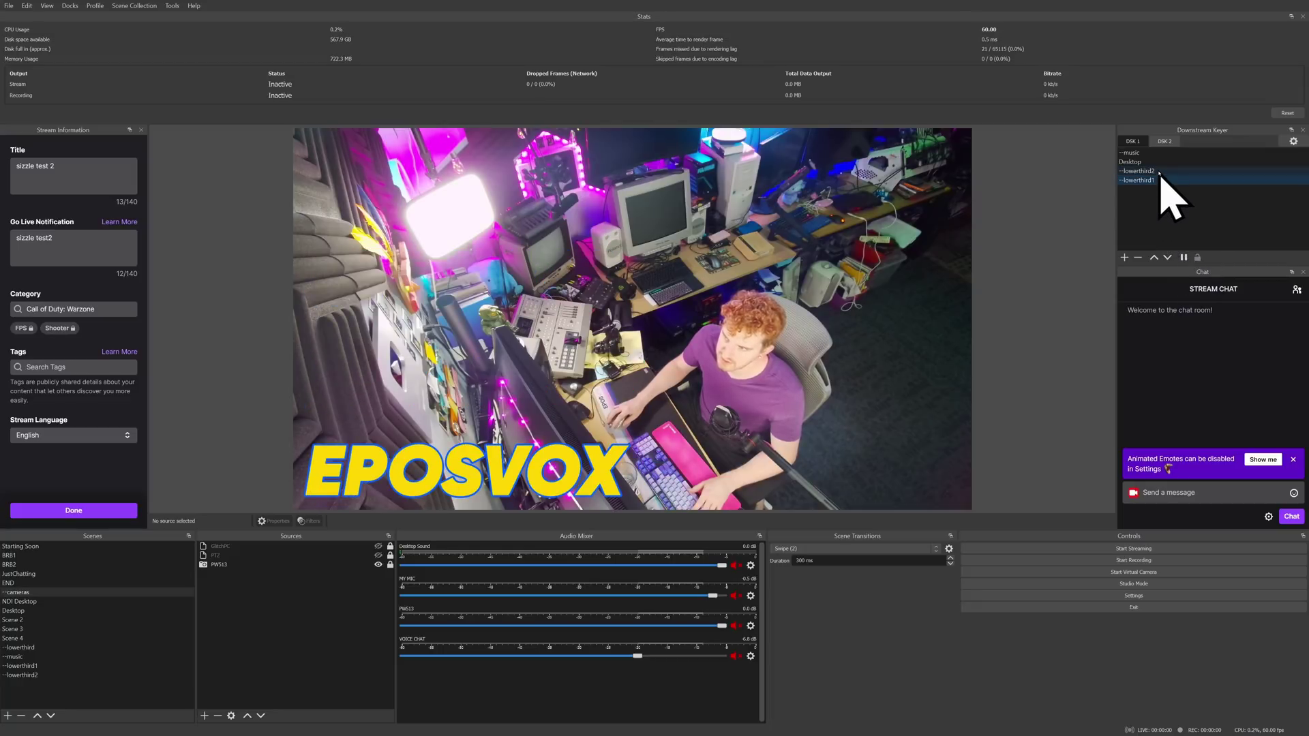
{"action": "left_click", "coordinate": [1169, 192]}
Change the Downstream Keyer's transition to a Swipe.
{"action": "left_click", "coordinate": [1293, 141]}
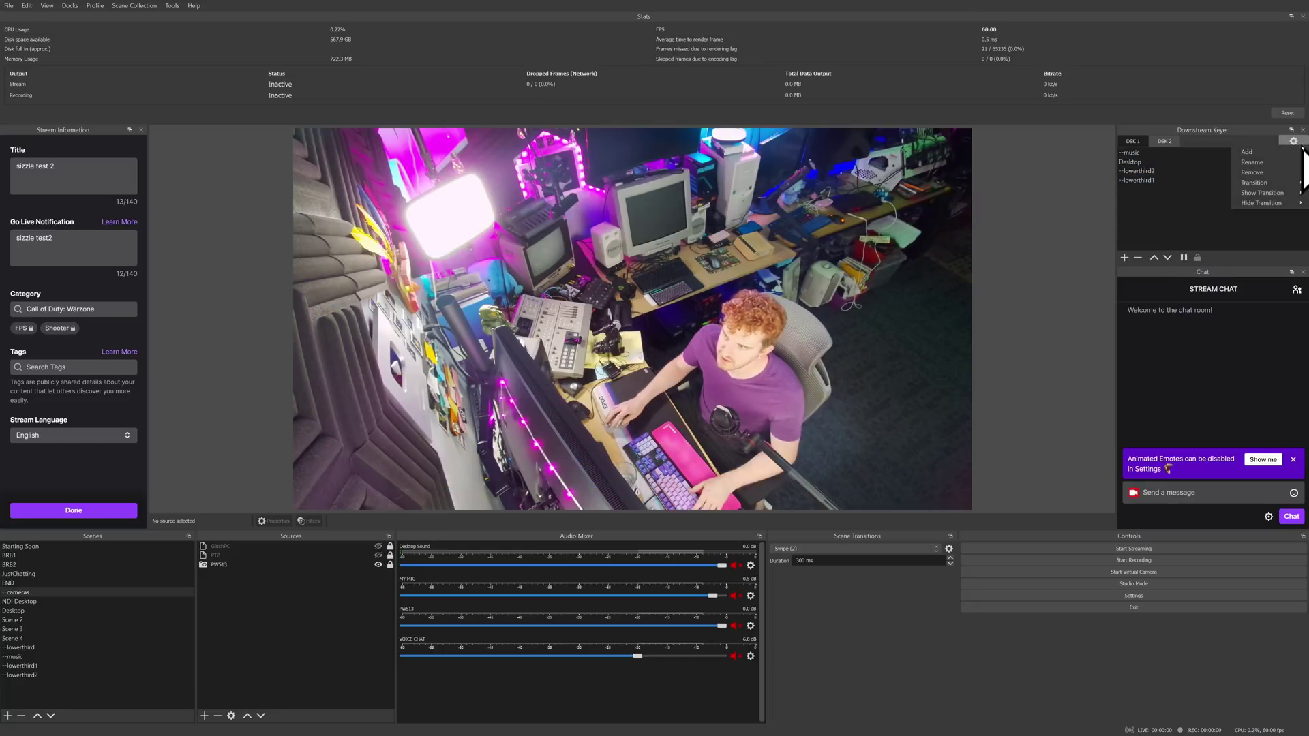
{"action": "mouse_move", "coordinate": [1255, 183]}
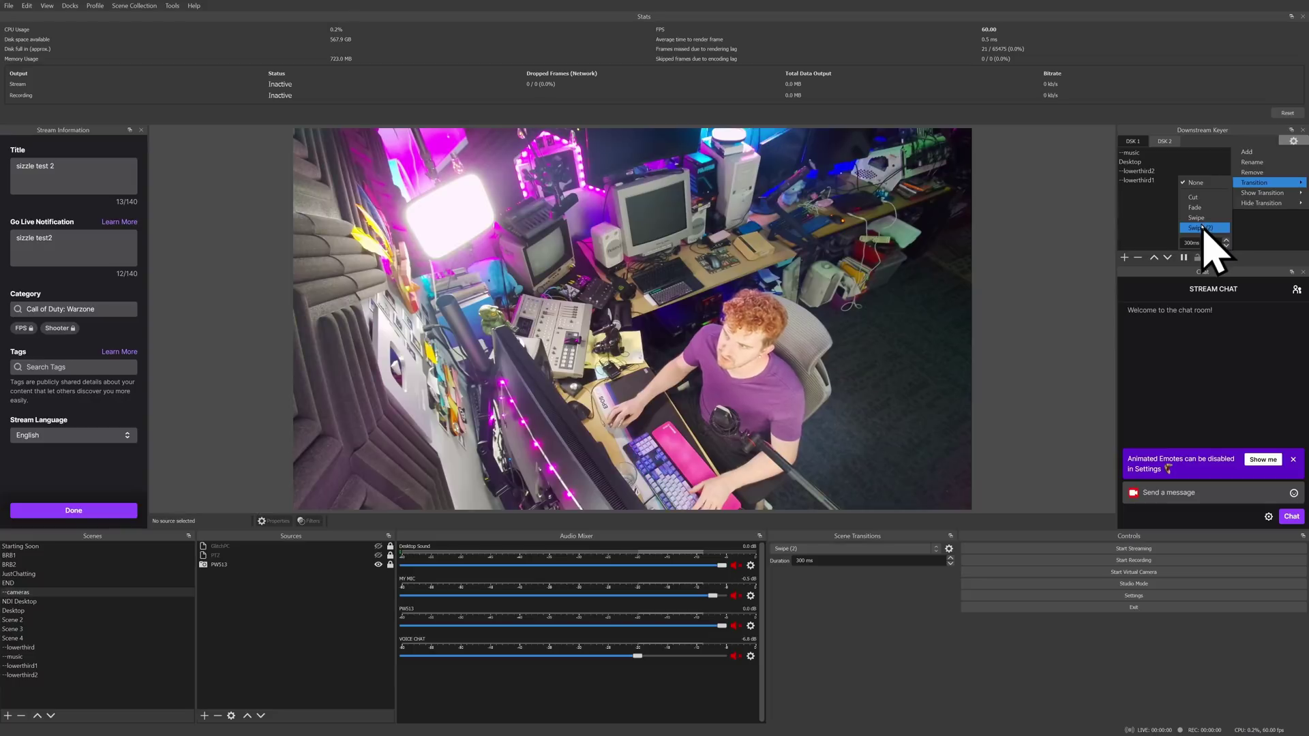
{"action": "left_click", "coordinate": [1202, 218]}
Swipe the EPOSVOX lower third in, swap to STREAM PROFESSOR, then back to EPOSVOX.
{"action": "left_click", "coordinate": [1154, 181]}
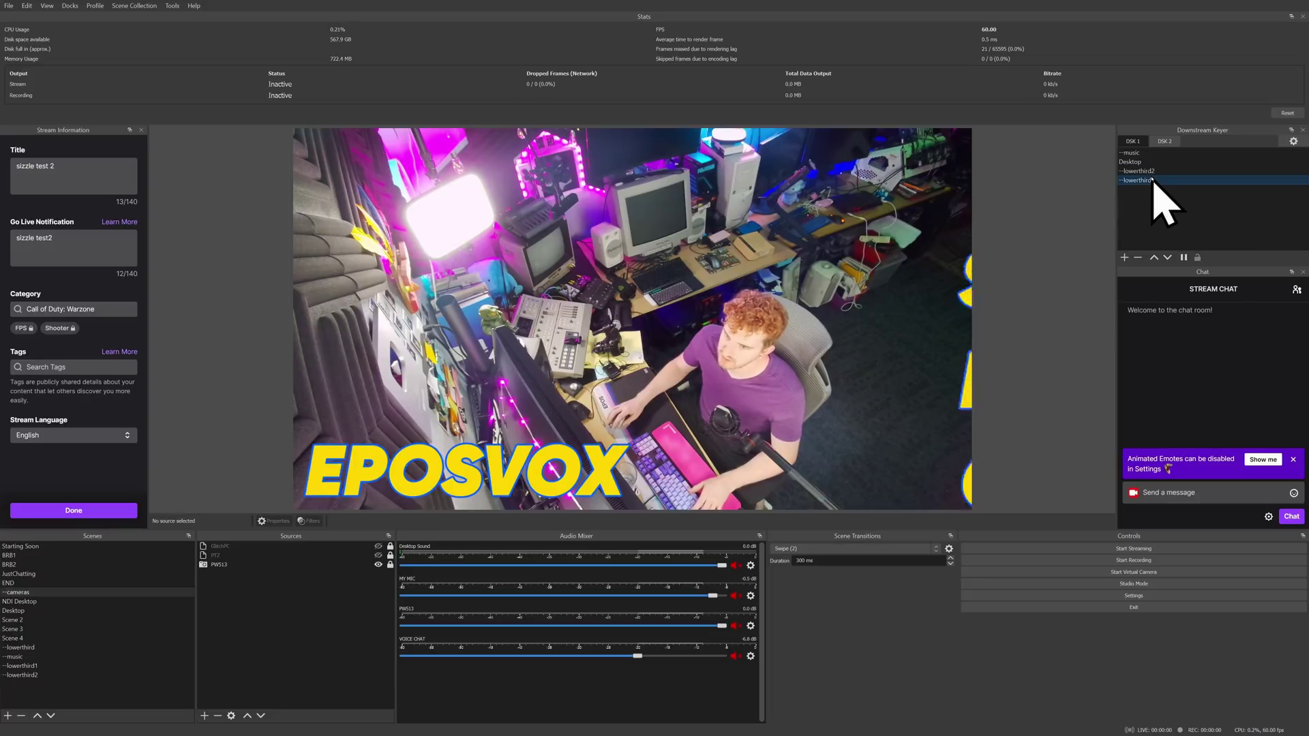
{"action": "left_click", "coordinate": [1152, 172]}
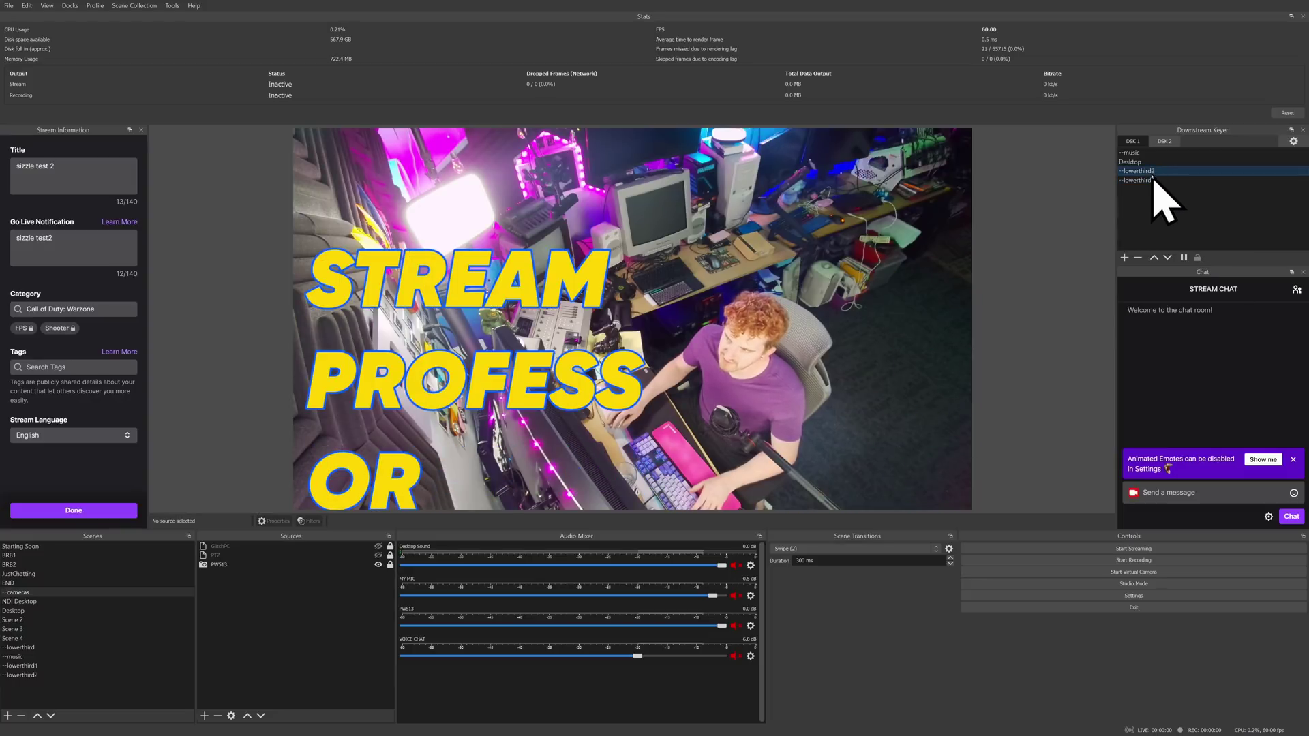
{"action": "left_click", "coordinate": [1153, 181]}
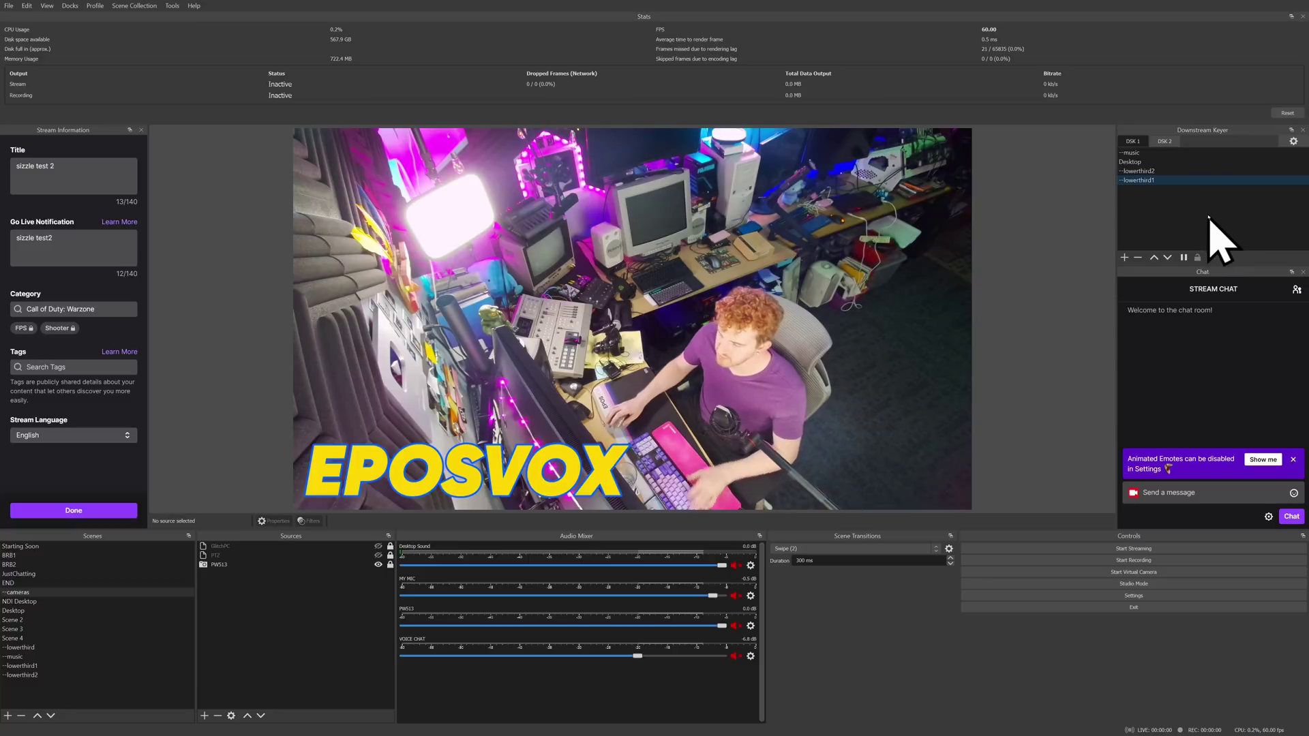